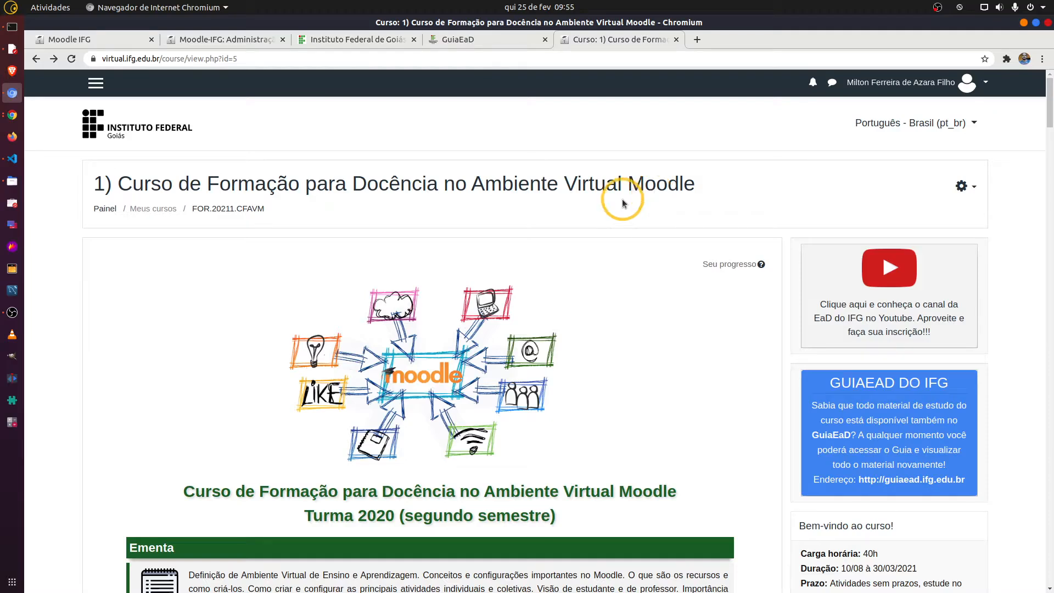
Look through the course page from its introduction to the Tópico 3 section to see how the content is organised
scroll(582, 253, down, 3)
scroll(549, 264, down, 4)
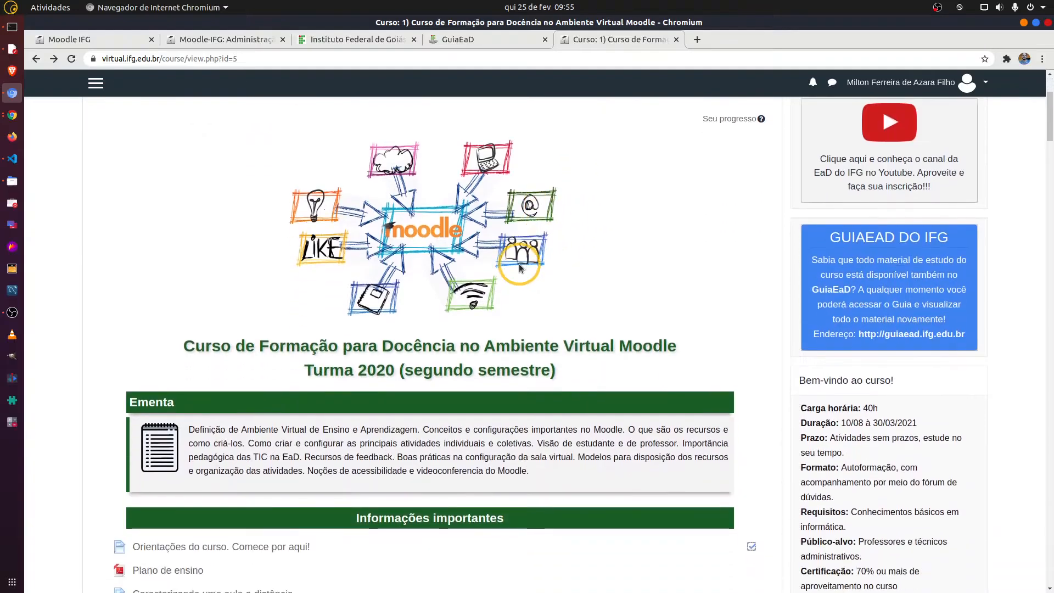
scroll(482, 279, down, 2)
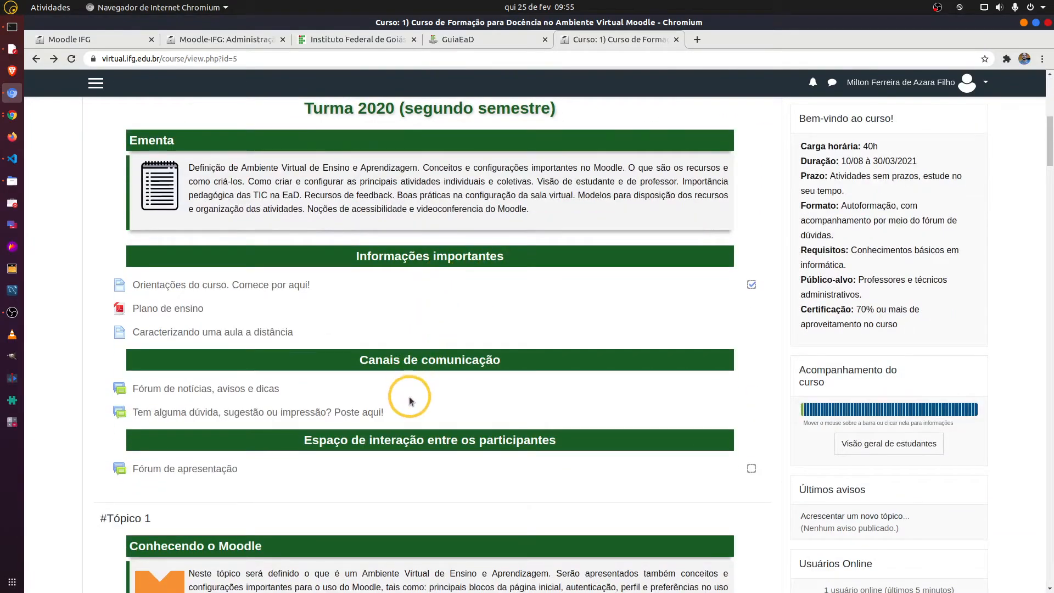
scroll(430, 419, down, 4)
scroll(442, 417, down, 1)
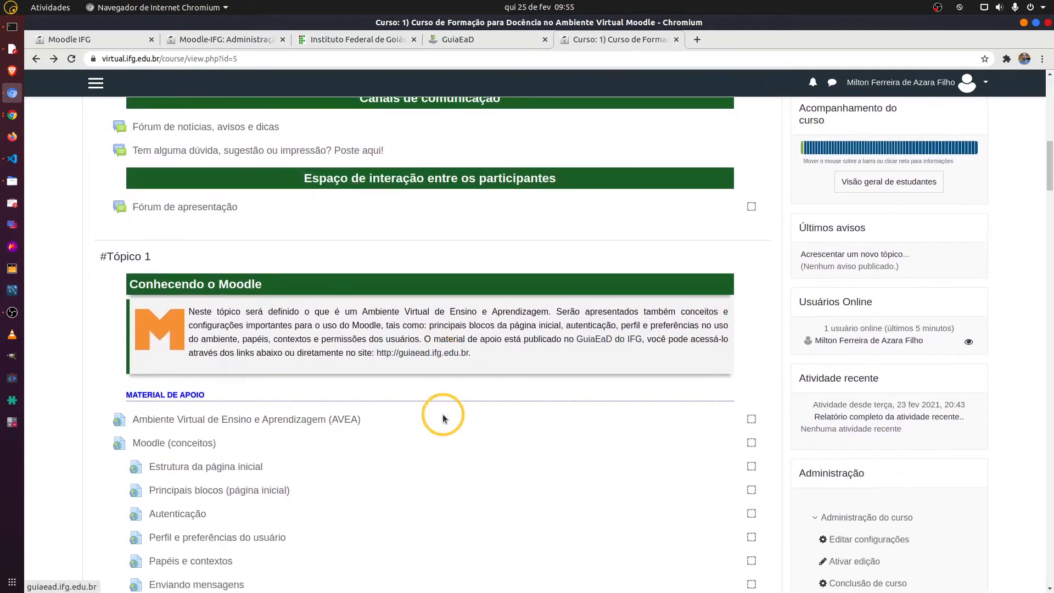
scroll(445, 418, down, 1)
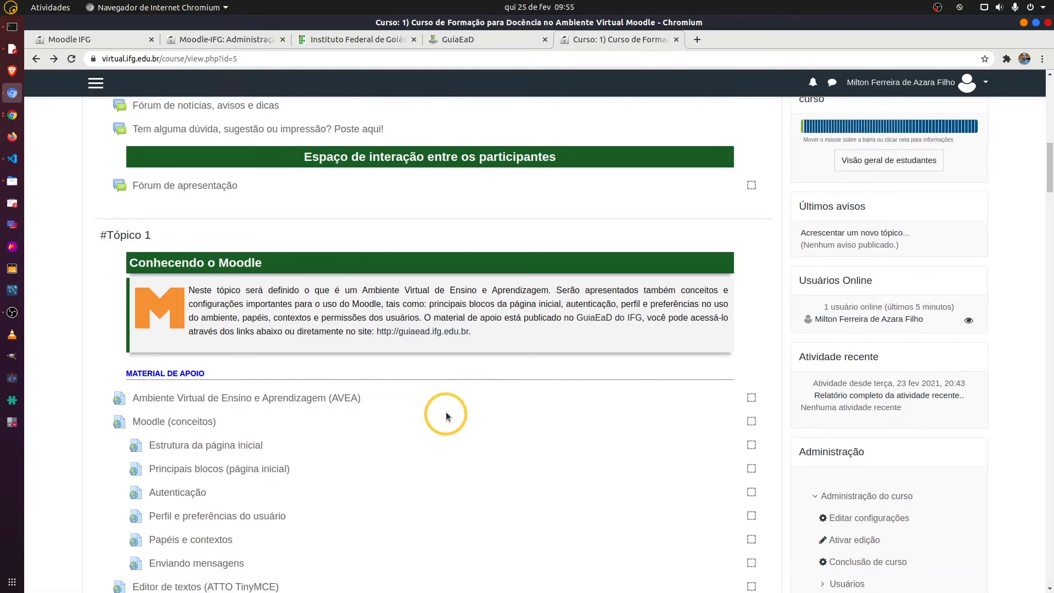
scroll(459, 418, up, 3)
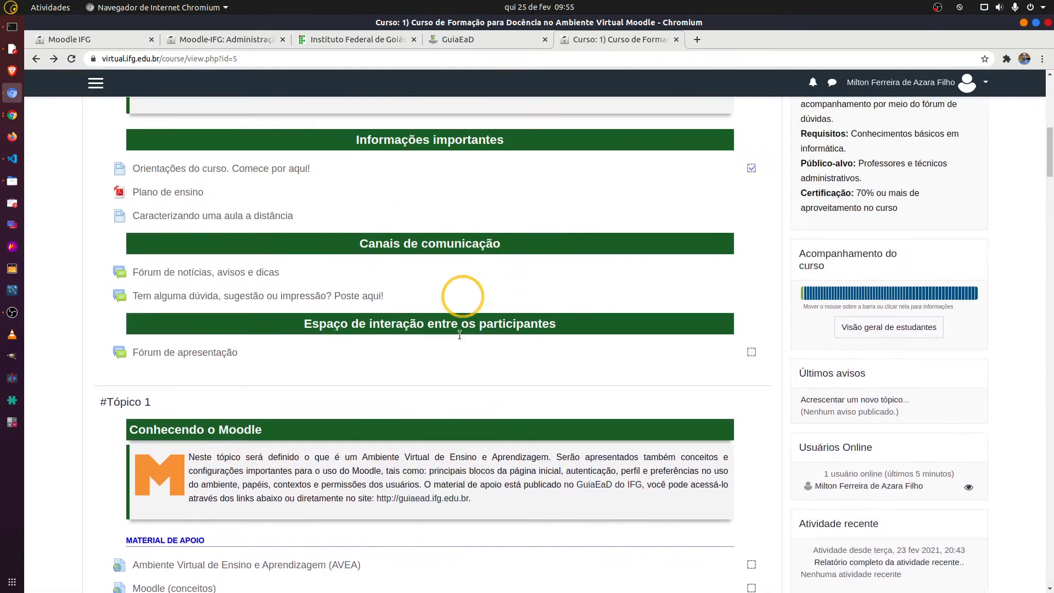
scroll(543, 317, up, 2)
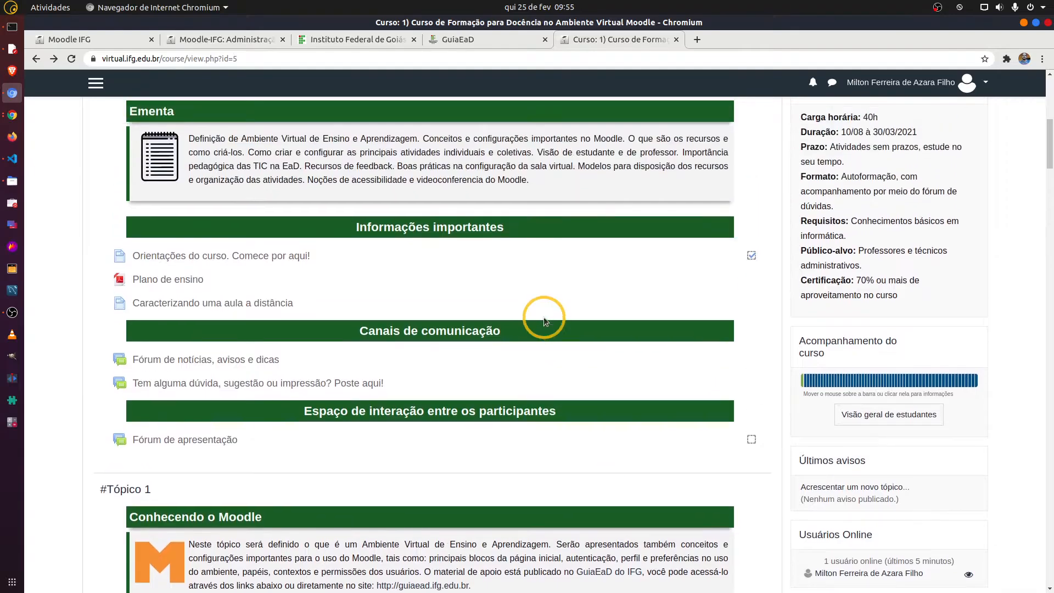
scroll(542, 321, down, 2)
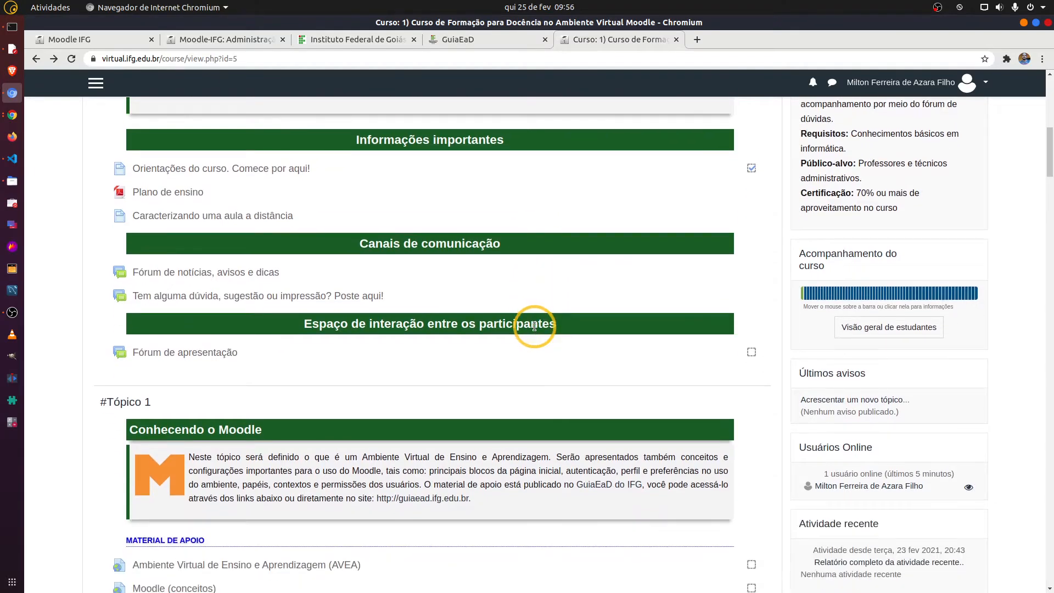
scroll(549, 326, down, 2)
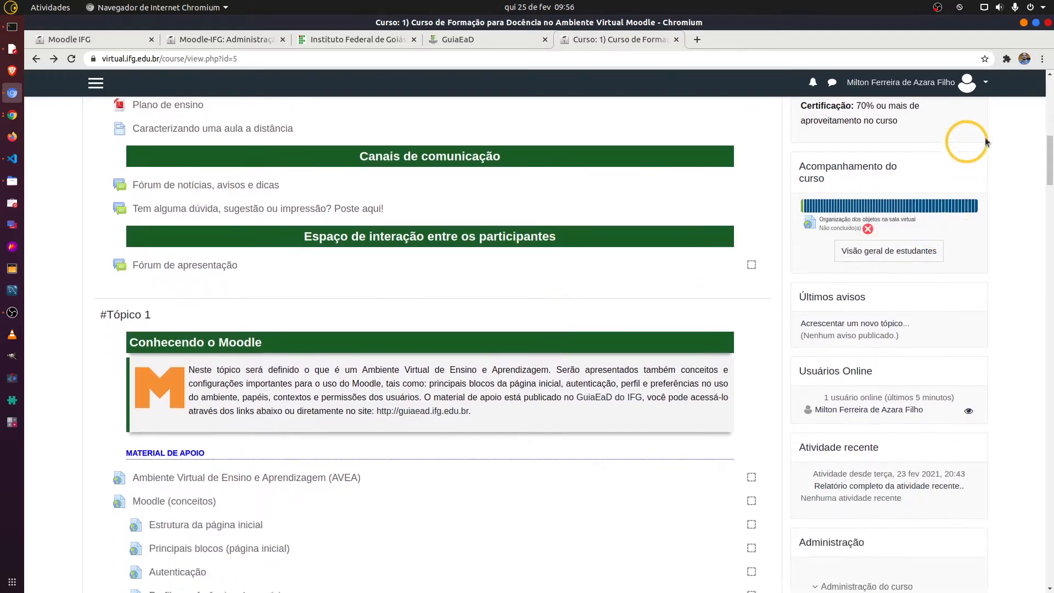
drag(1045, 159, 1042, 287)
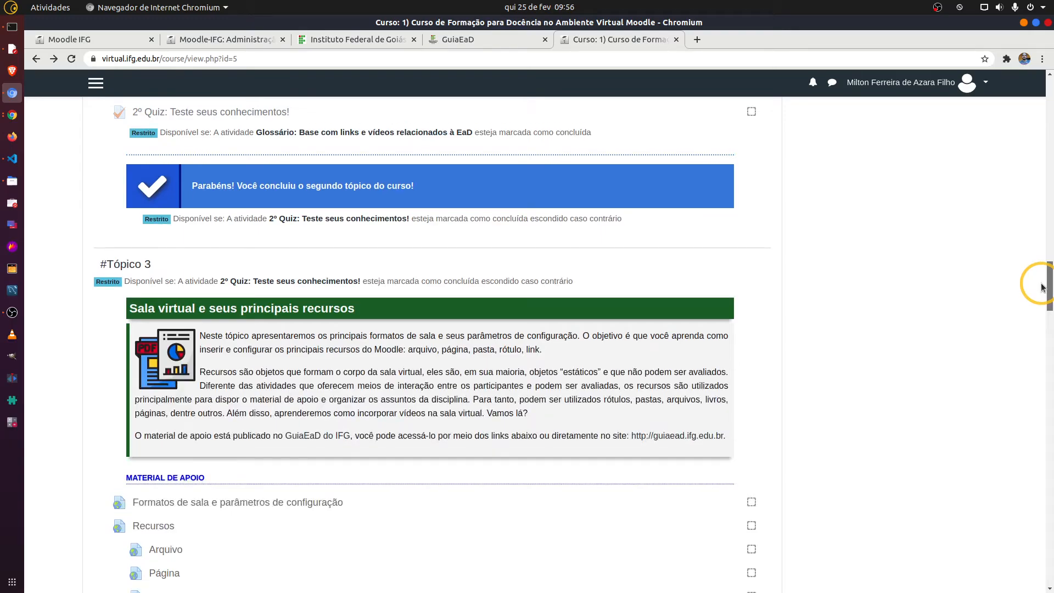
drag(1042, 287, 815, 161)
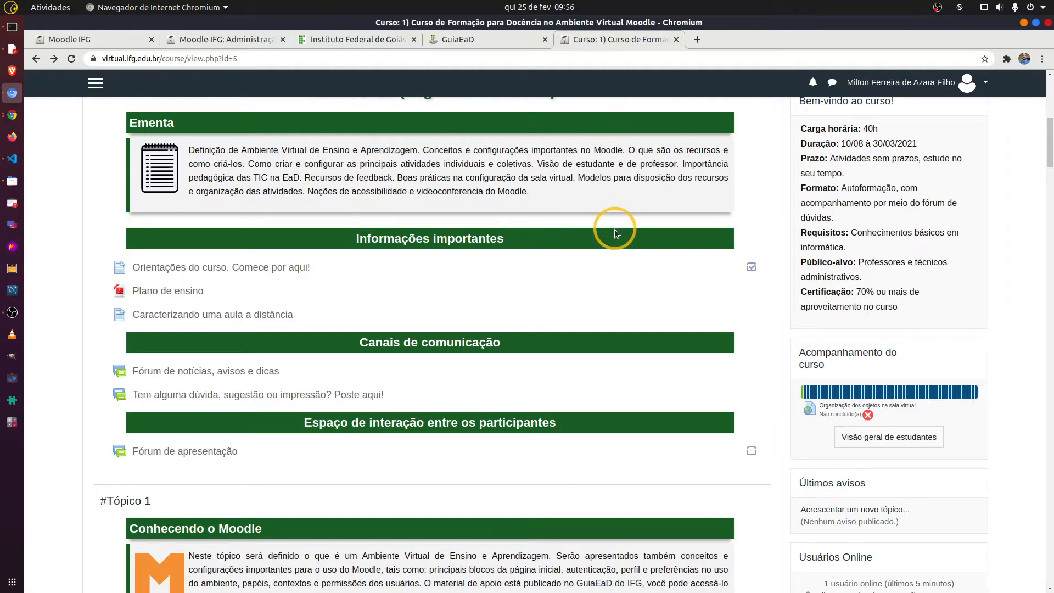
Review the course's Informações importantes, Canais de comunicação and Espaço de interação entre os participantes sections
scroll(615, 231, up, 2)
scroll(617, 253, down, 5)
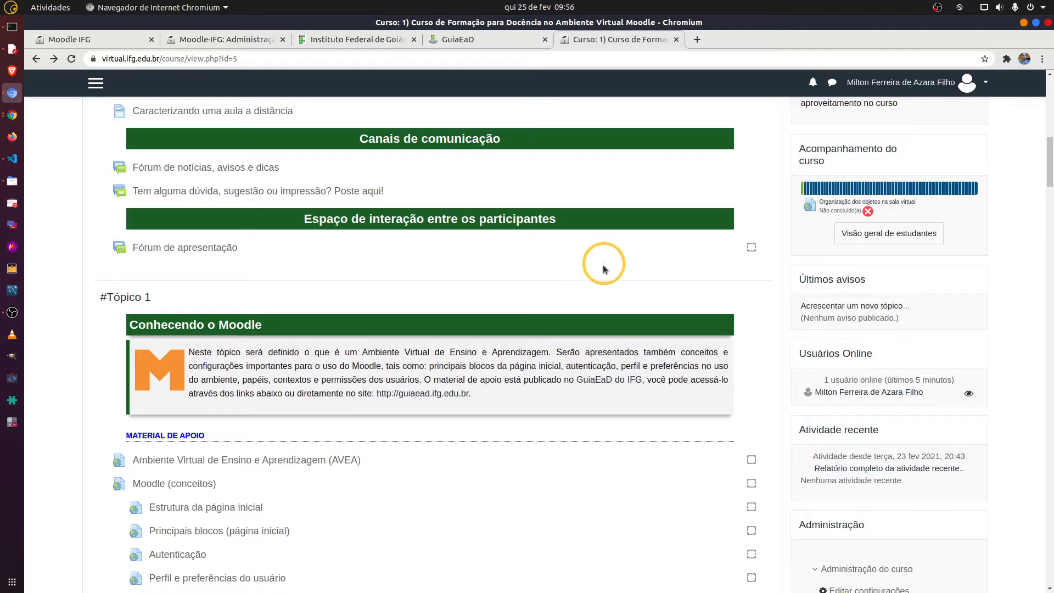
scroll(606, 269, up, 2)
scroll(601, 275, up, 5)
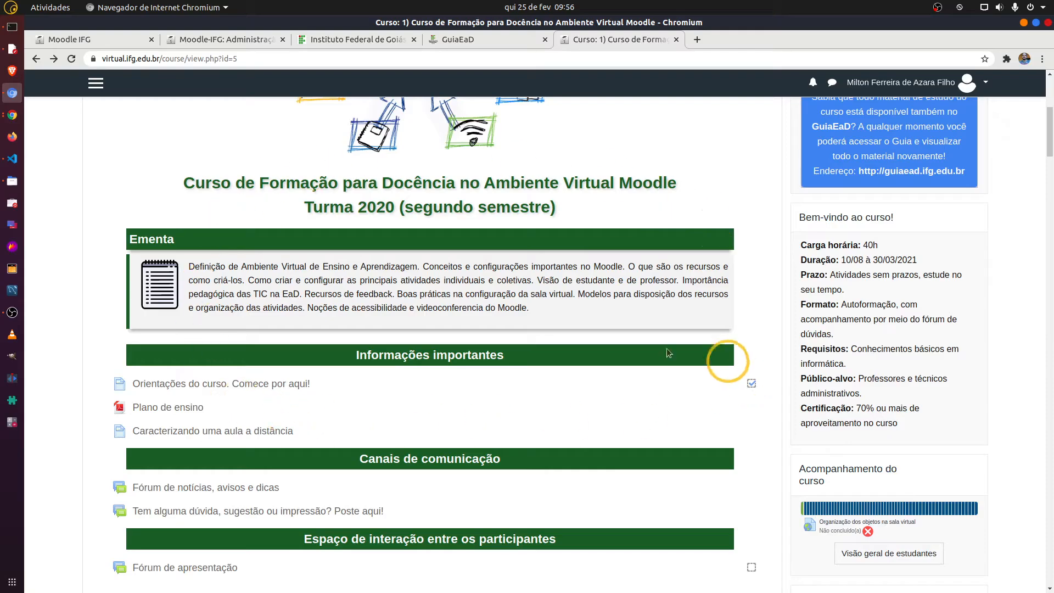
scroll(558, 381, down, 3)
scroll(115, 203, up, 4)
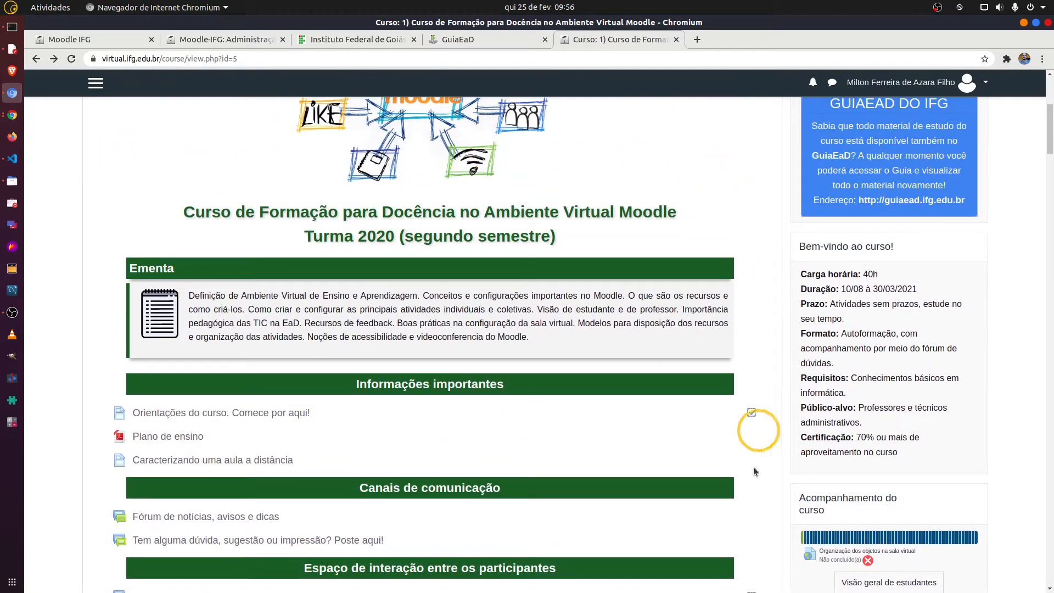
scroll(750, 558, down, 2)
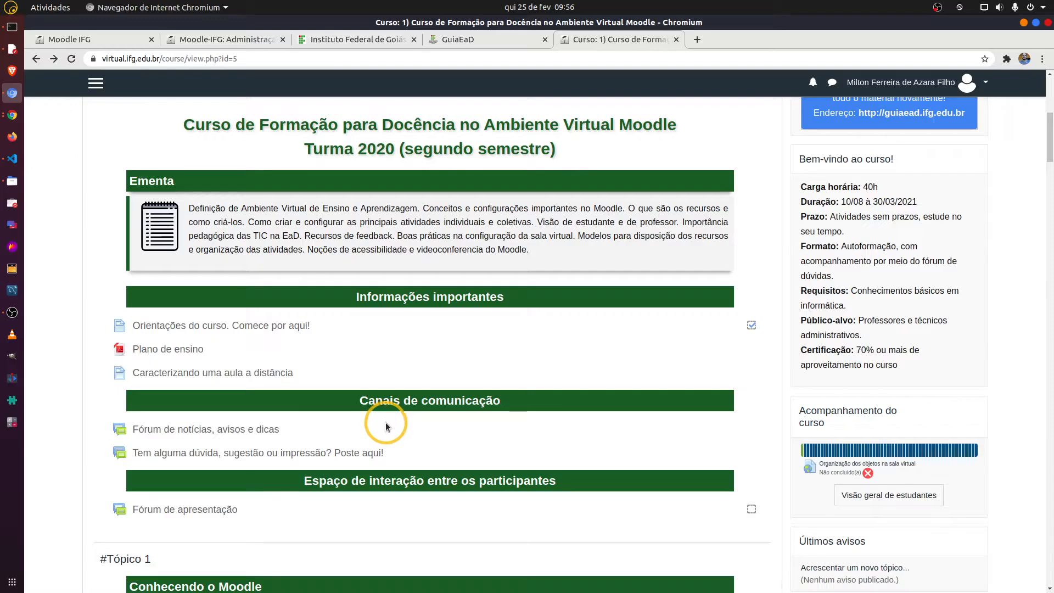
scroll(425, 454, down, 2)
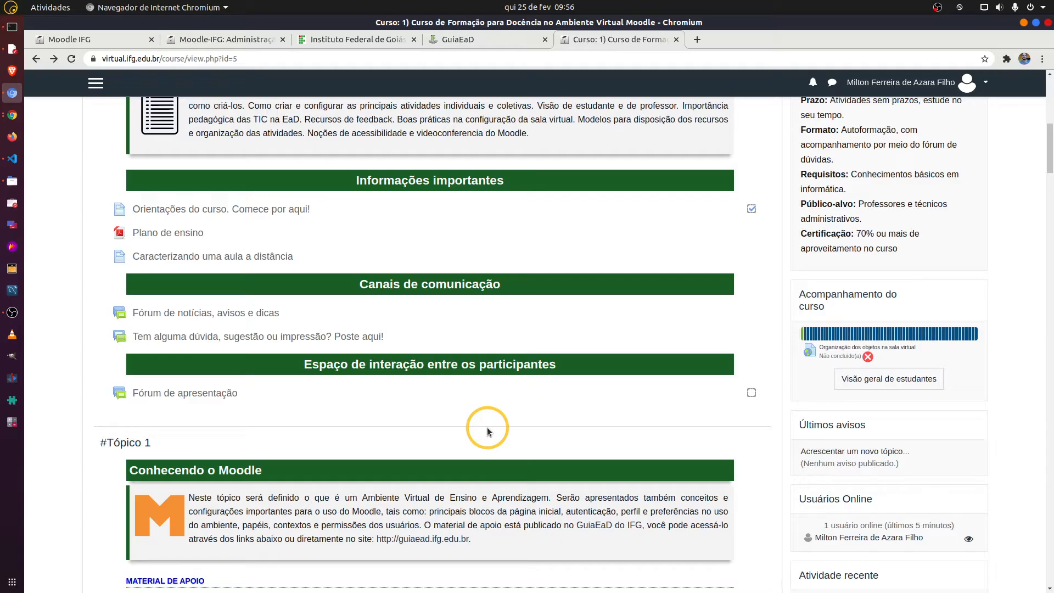
scroll(486, 427, down, 2)
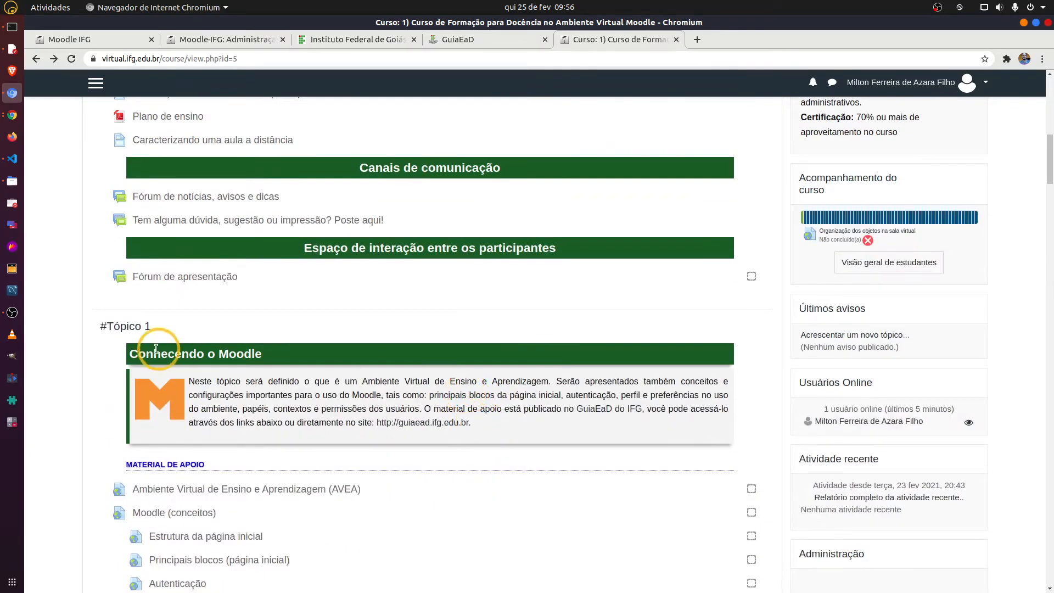
Examine Tópico 1 from its heading through the support material to the access restrictions on its activities
drag(91, 328, 171, 331)
click(88, 333)
drag(88, 333, 517, 344)
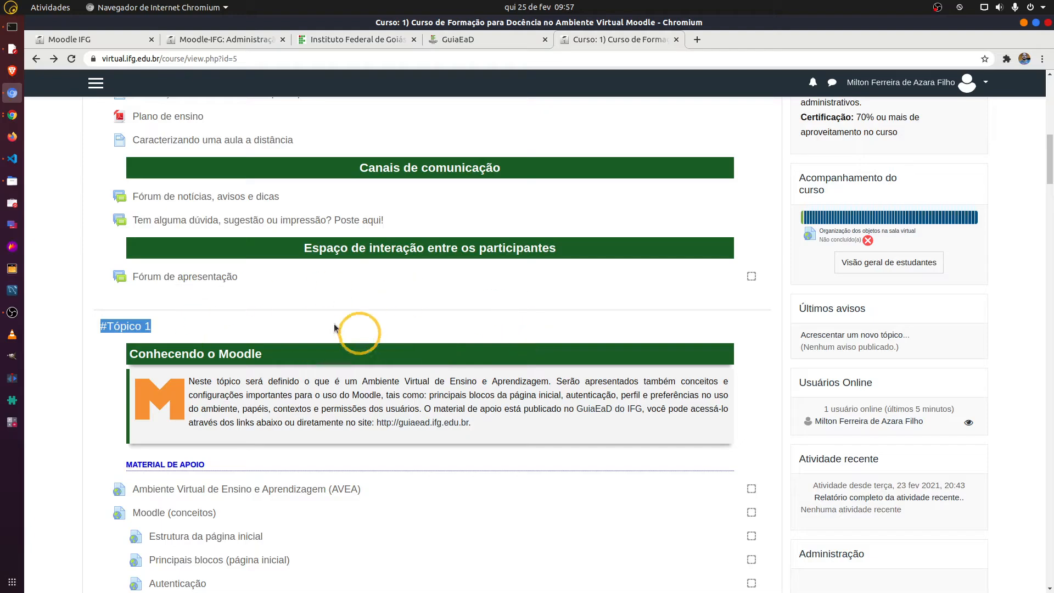
scroll(258, 340, down, 5)
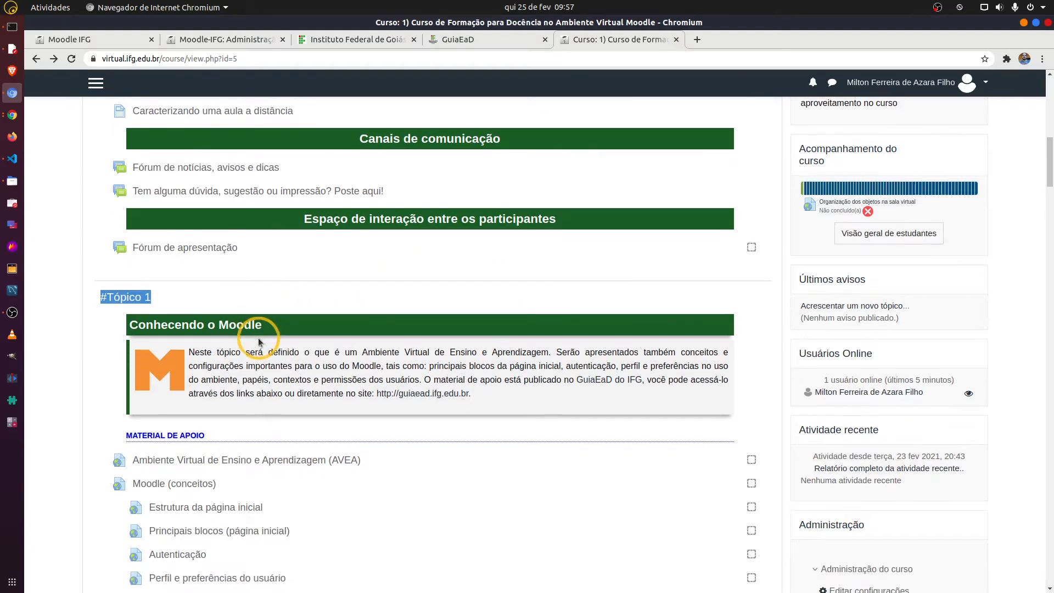
scroll(260, 344, down, 5)
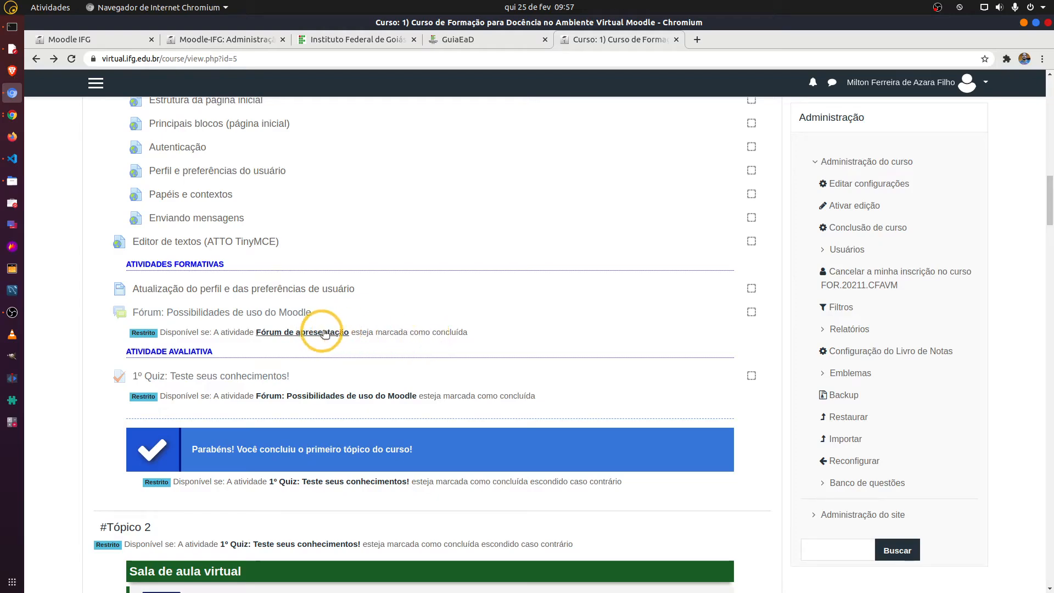
Check the Fórum de apresentação against the access restriction on the forum Possibilidades de uso do Moodle in Tópico 1
scroll(332, 337, up, 3)
scroll(334, 338, up, 9)
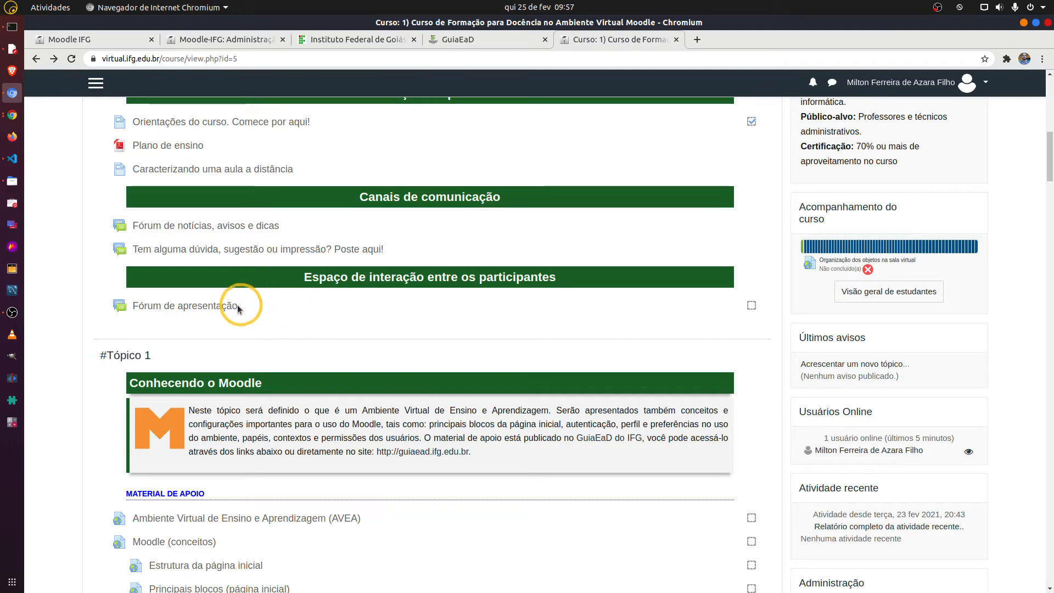
drag(241, 305, 139, 307)
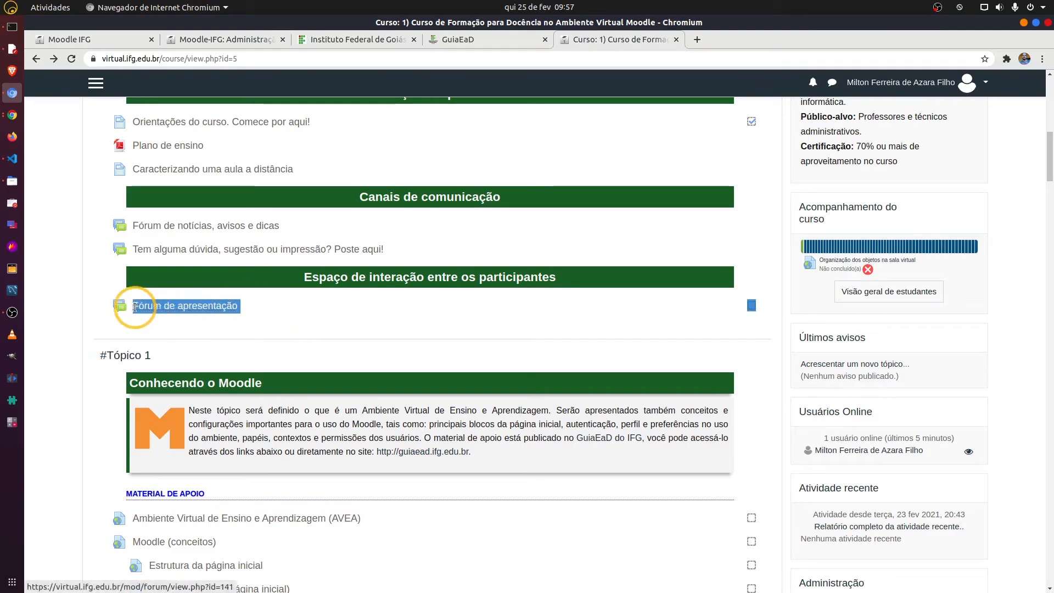
click(315, 316)
scroll(283, 339, down, 6)
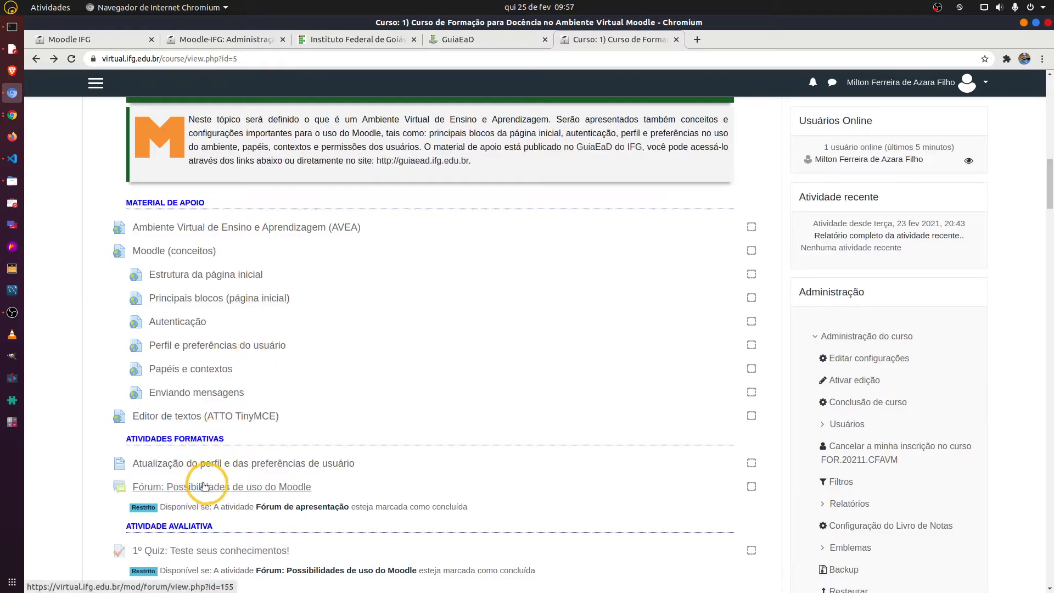
scroll(353, 384, up, 4)
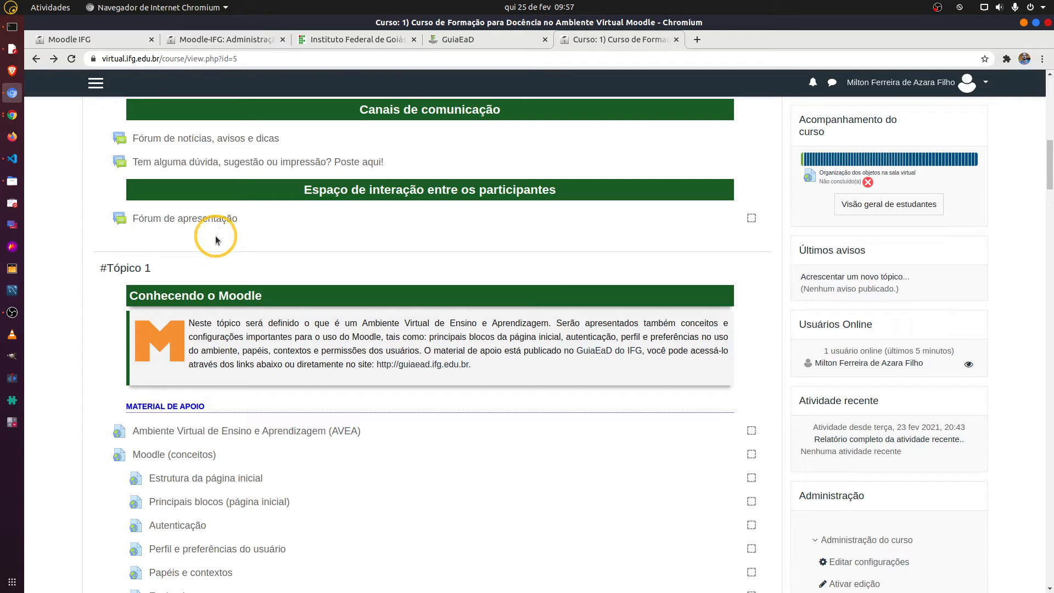
scroll(305, 259, up, 5)
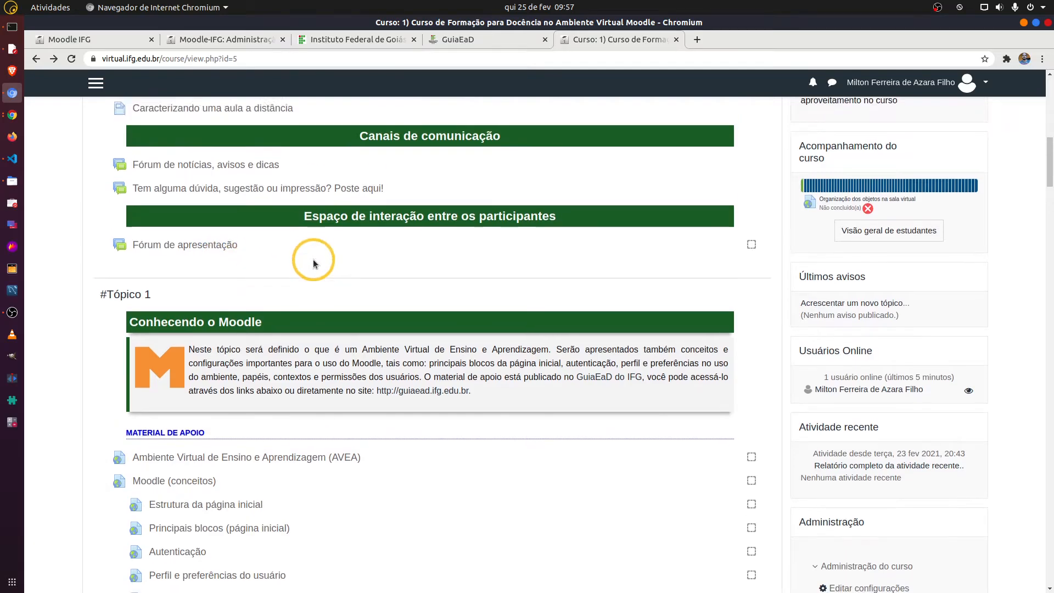
Turn on editing for the course page
scroll(772, 243, up, 7)
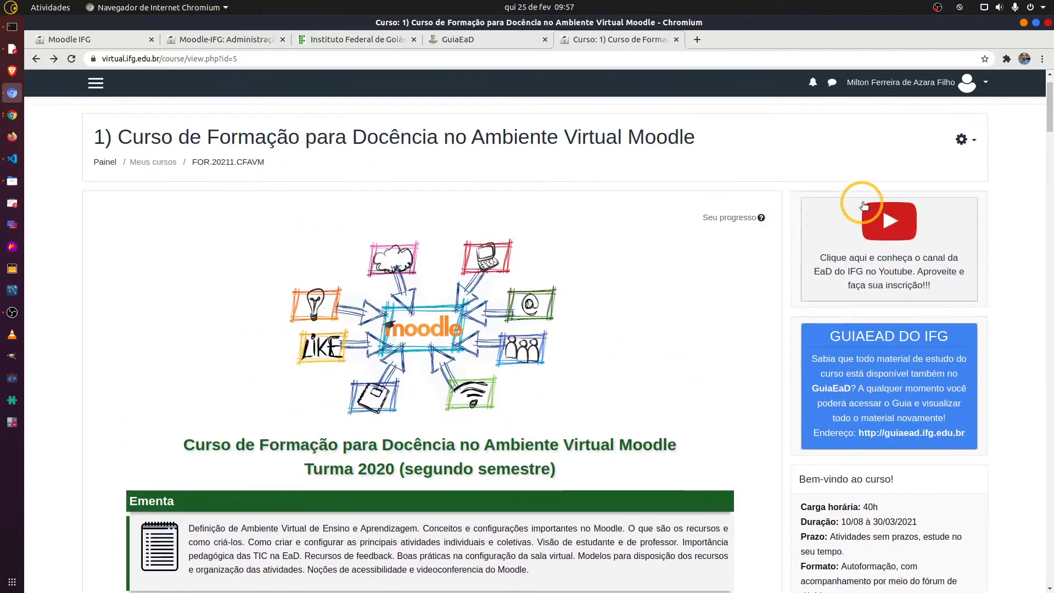
click(959, 187)
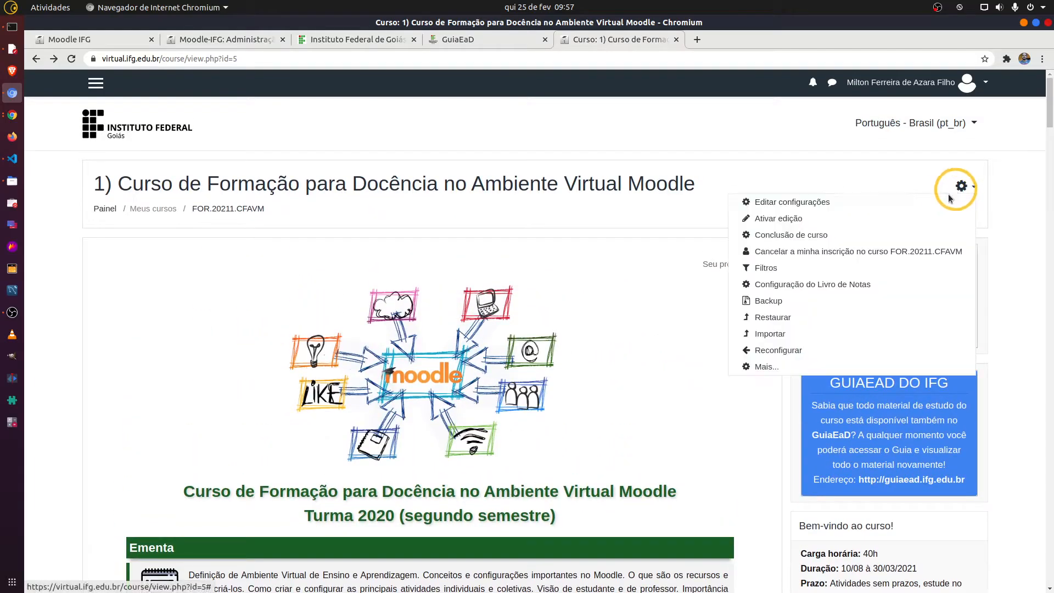
click(788, 216)
Open the Fórum de apresentação's settings and examine its conditions under Conclusão de atividades no curso
scroll(421, 327, down, 10)
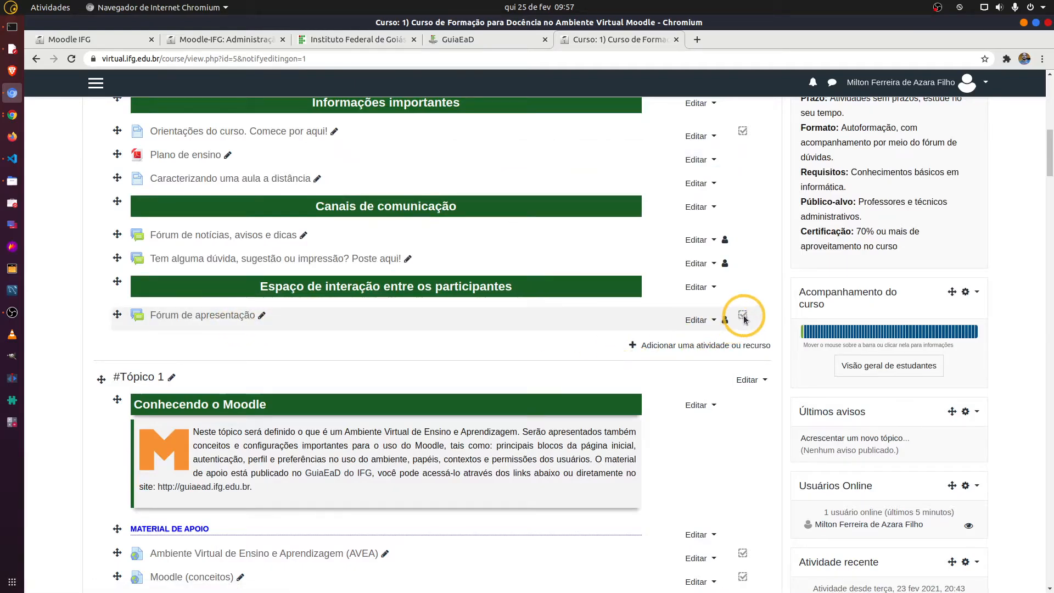
mouse_move(740, 321)
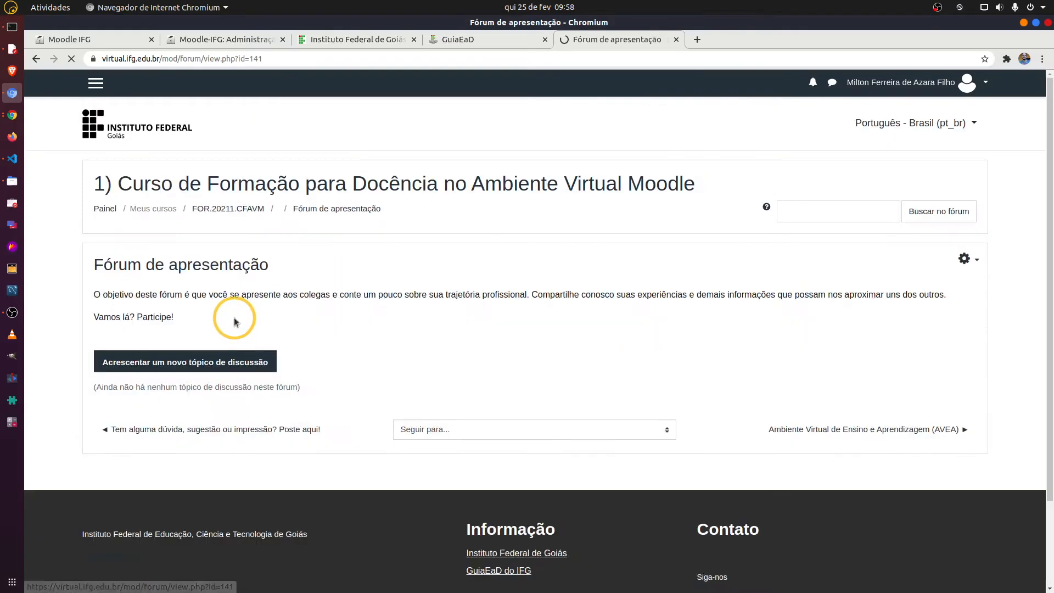
click(965, 260)
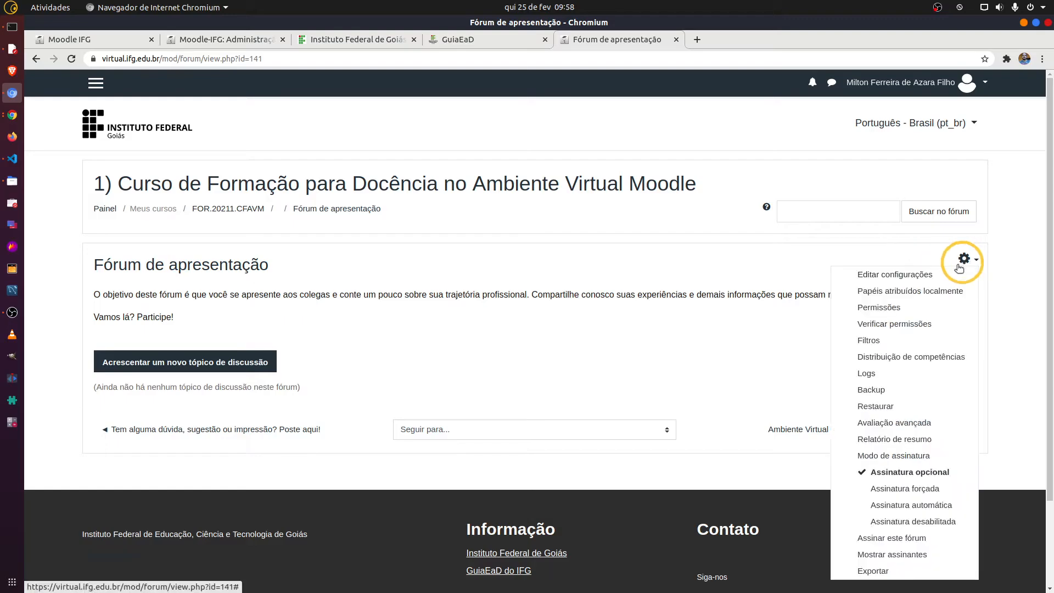
click(928, 274)
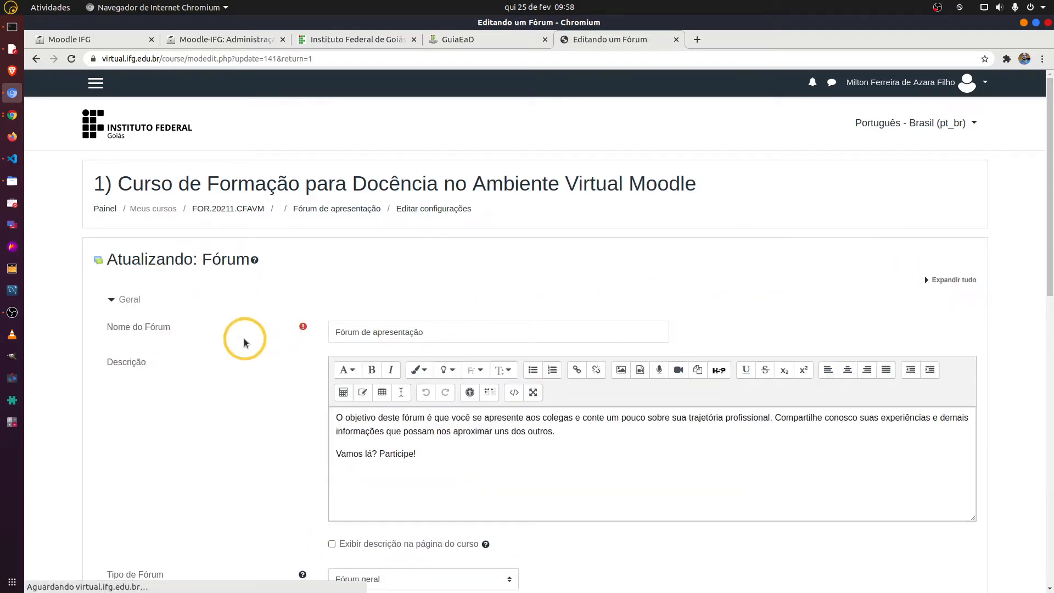
scroll(242, 341, down, 10)
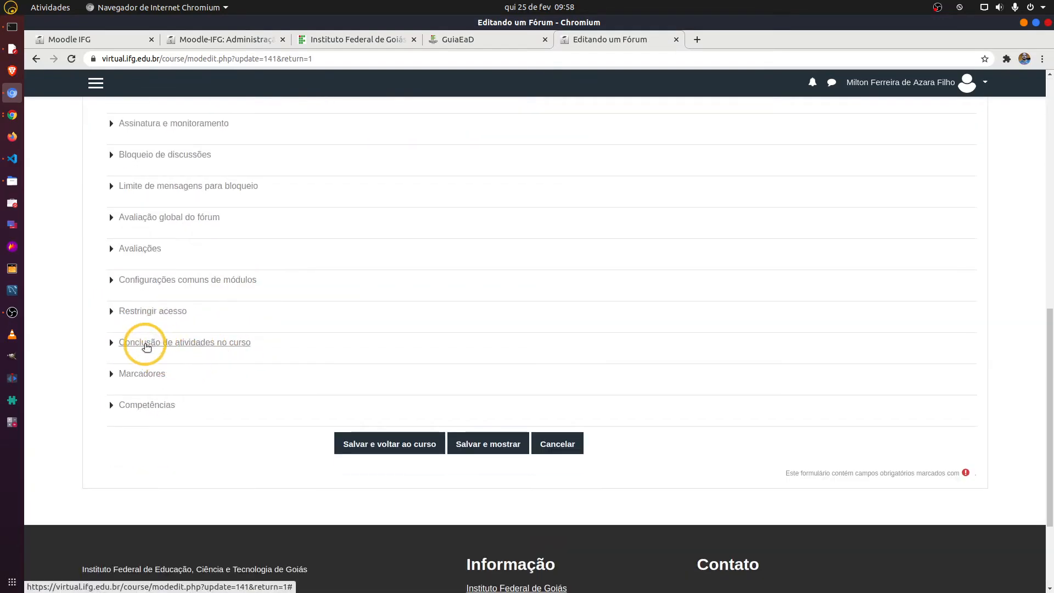
click(147, 345)
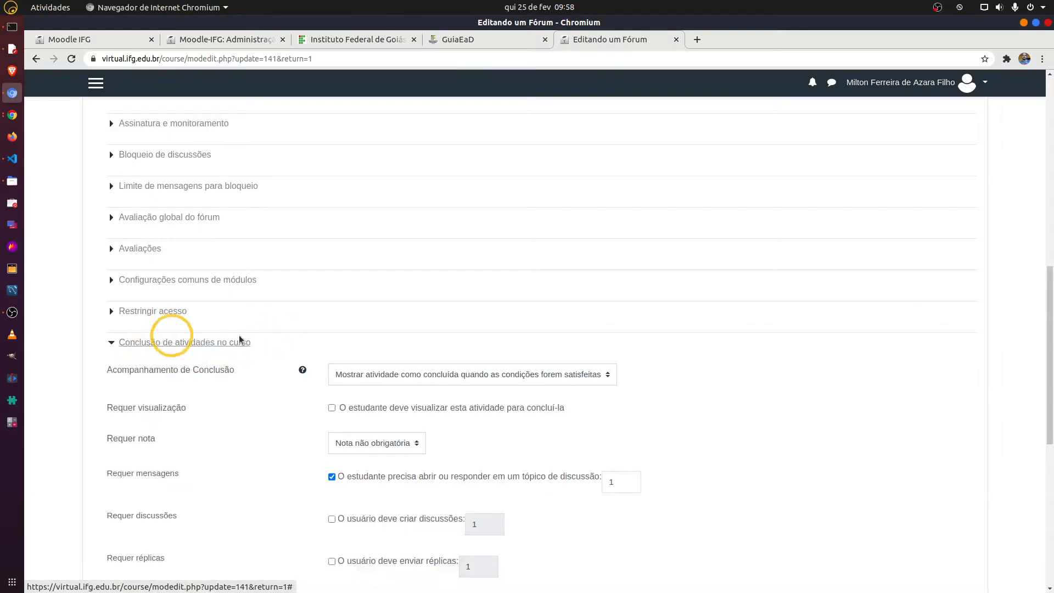
scroll(245, 347, down, 4)
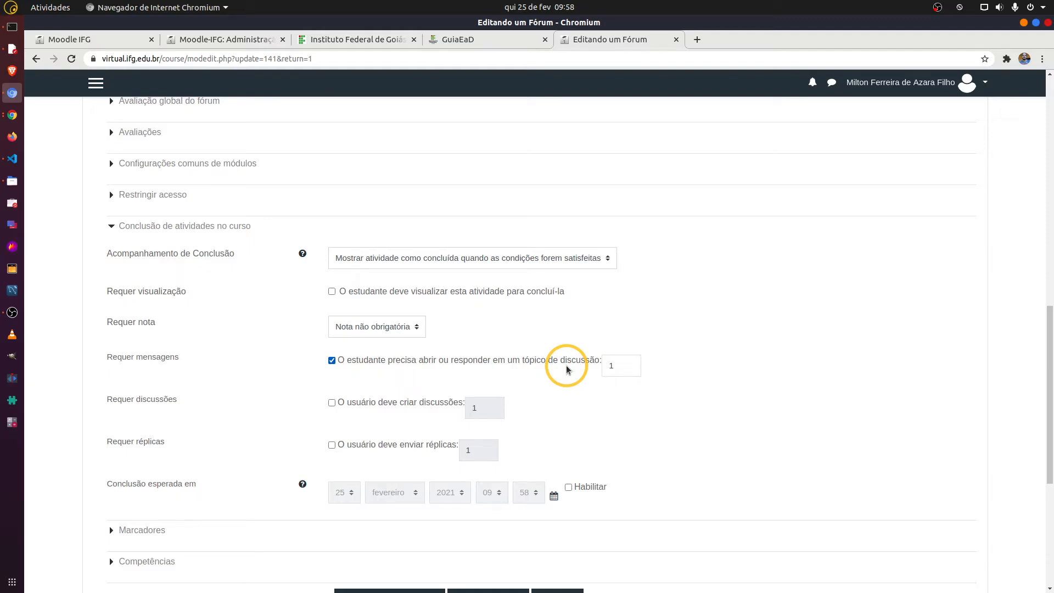
Cancel editing the forum's settings and return to the Fórum de apresentação entry on the FOR.20211.CFAVM course page
scroll(549, 428, down, 3)
click(554, 453)
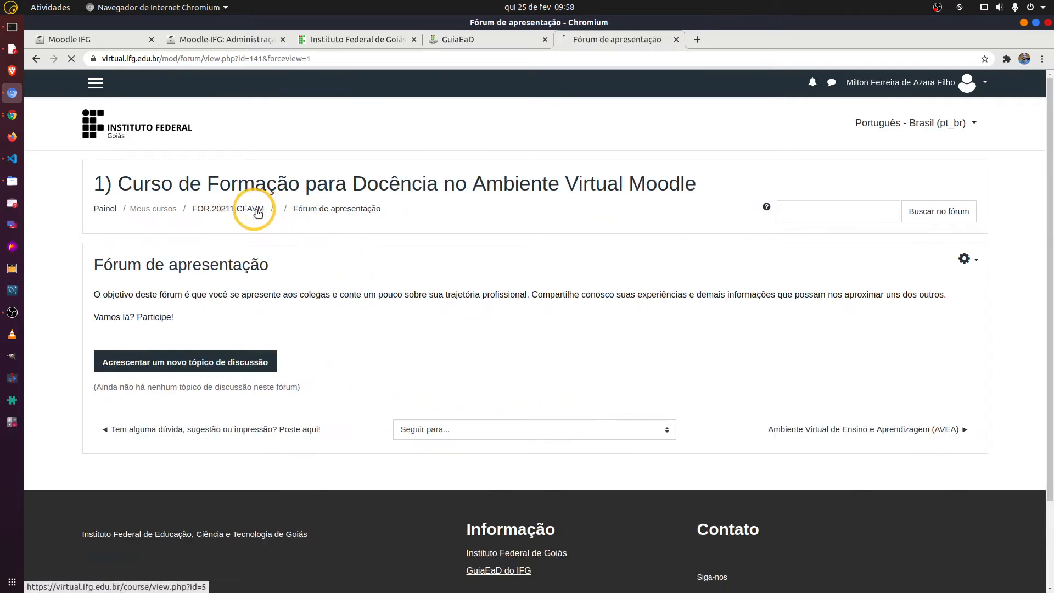
click(257, 210)
scroll(258, 384, down, 7)
scroll(243, 386, down, 4)
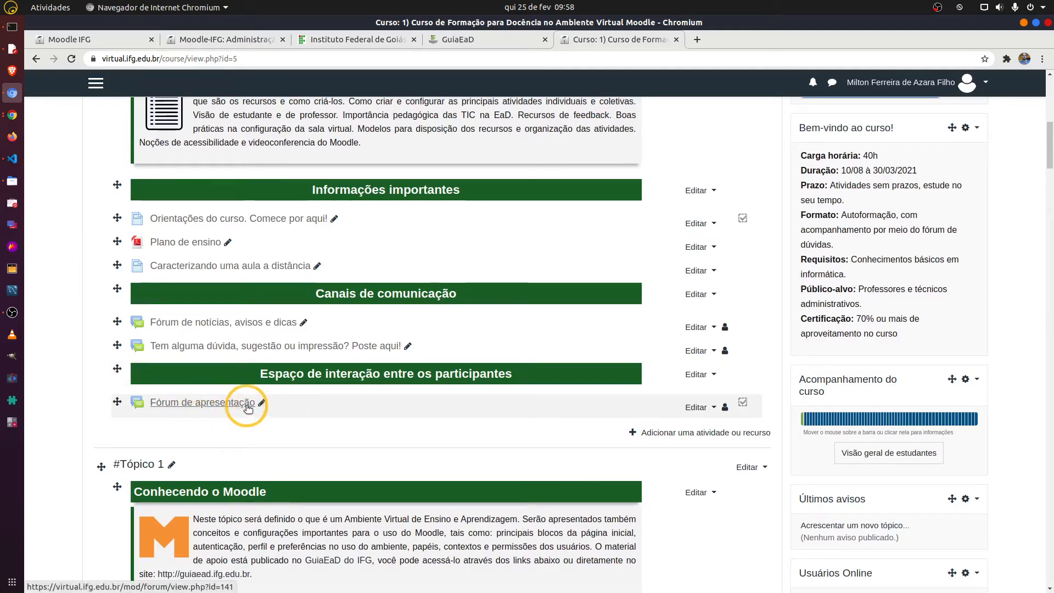
Check the access restriction on Fórum: Possibilidades de uso do Moodle in Tópico 1 against the Fórum de apresentação entry
scroll(247, 408, down, 8)
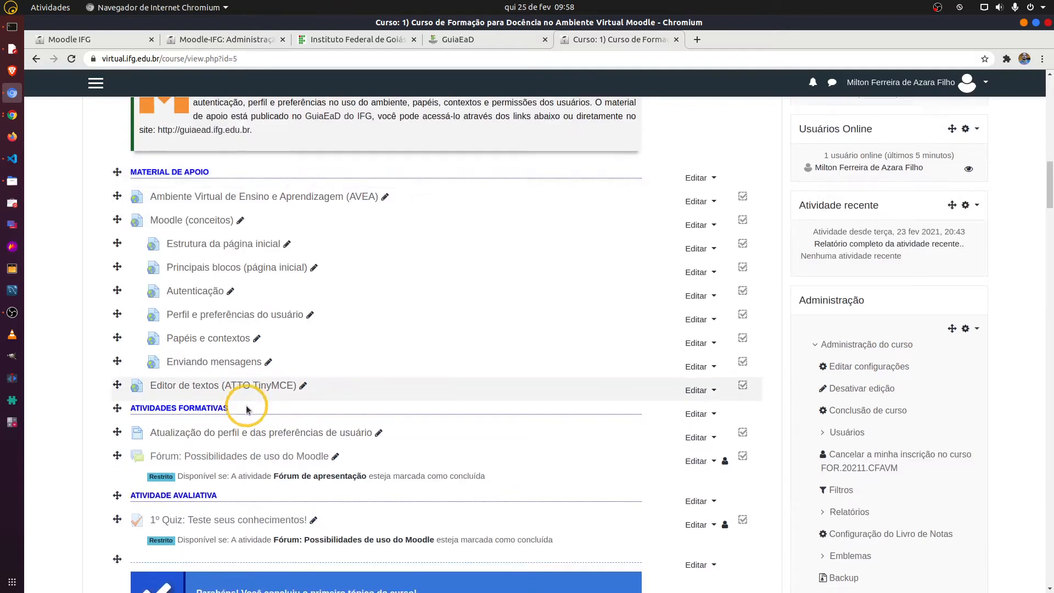
scroll(246, 409, down, 1)
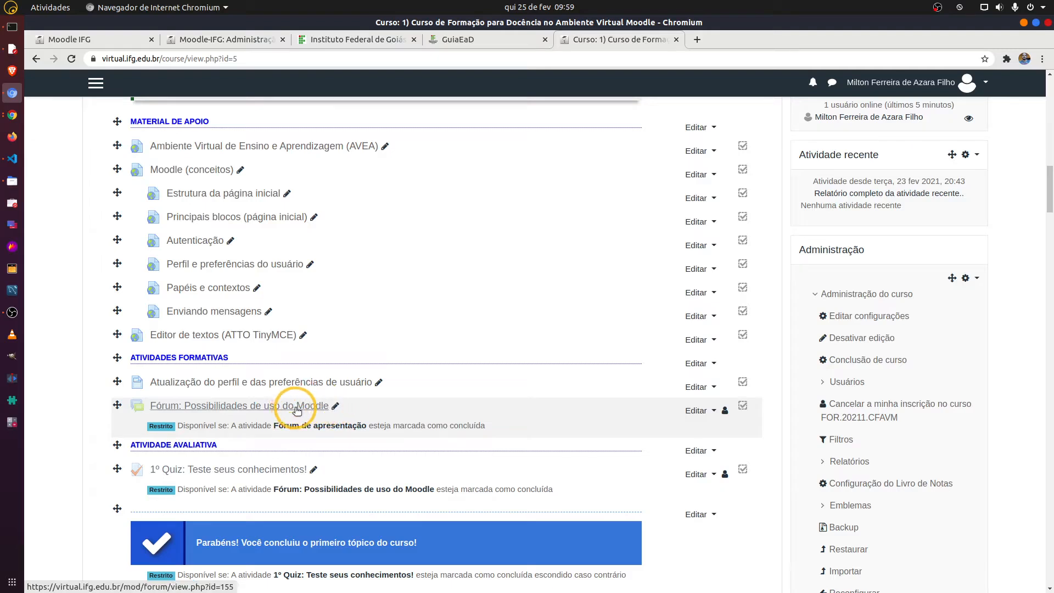
scroll(302, 411, down, 2)
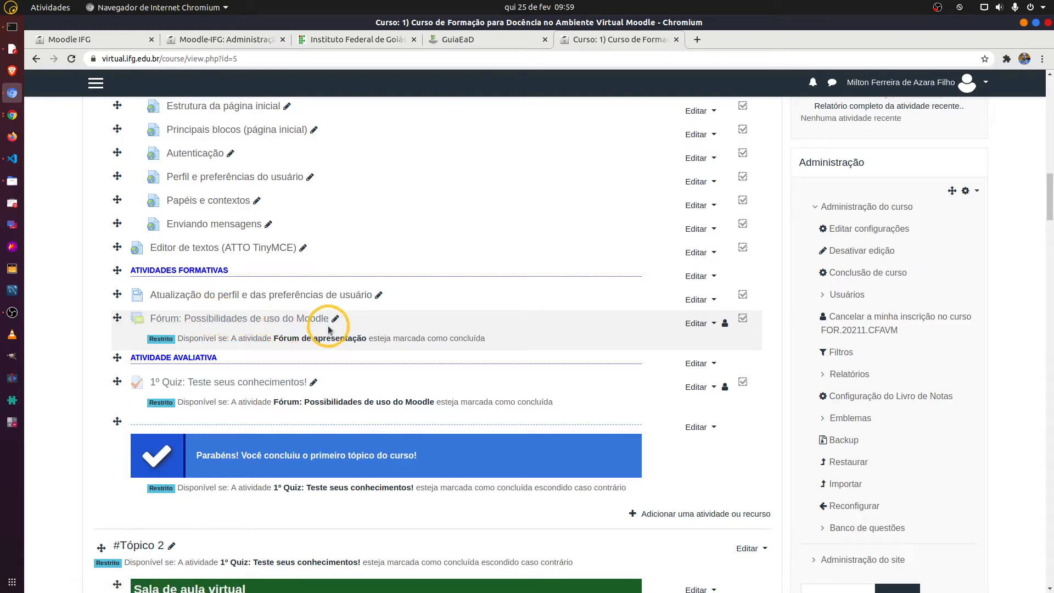
scroll(328, 329, up, 7)
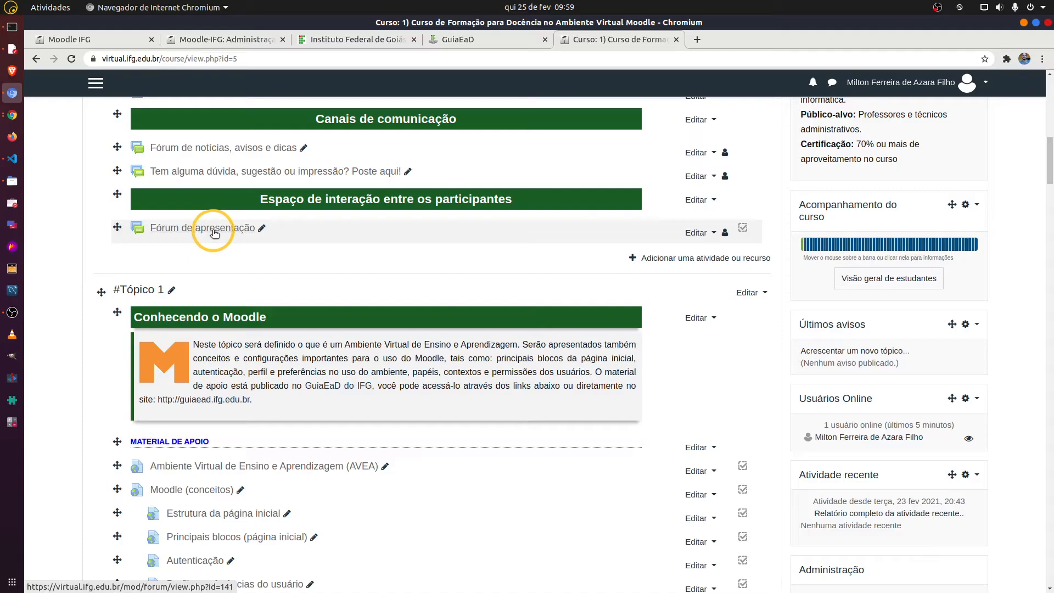
scroll(250, 236, down, 5)
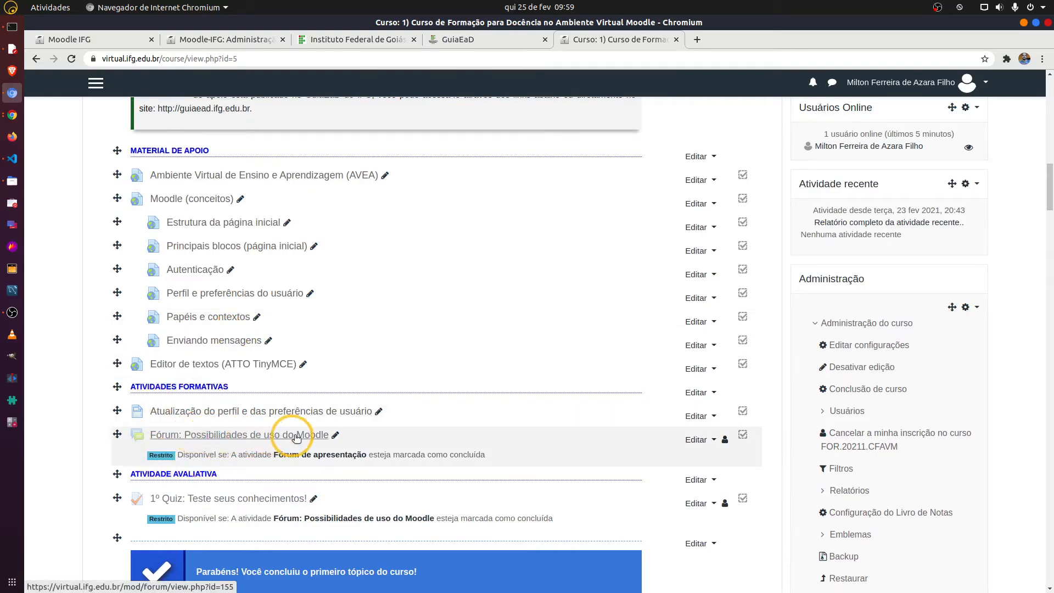
scroll(299, 437, down, 2)
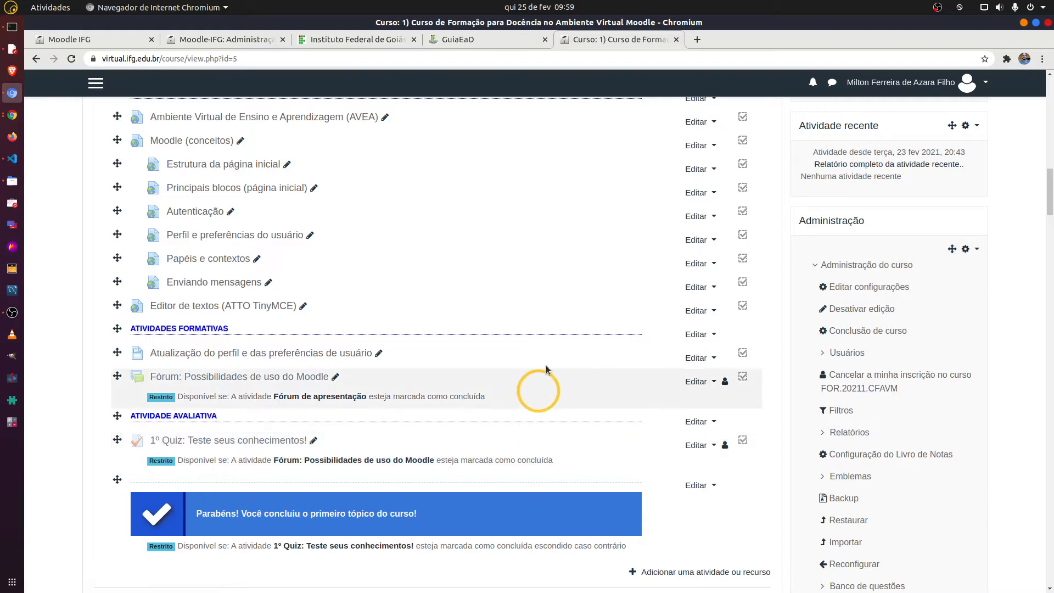
Highlight the Ambiente Virtual de Ensino e Aprendizagem (AVEA) item under Material de apoio and review that section's materials
scroll(153, 260, up, 2)
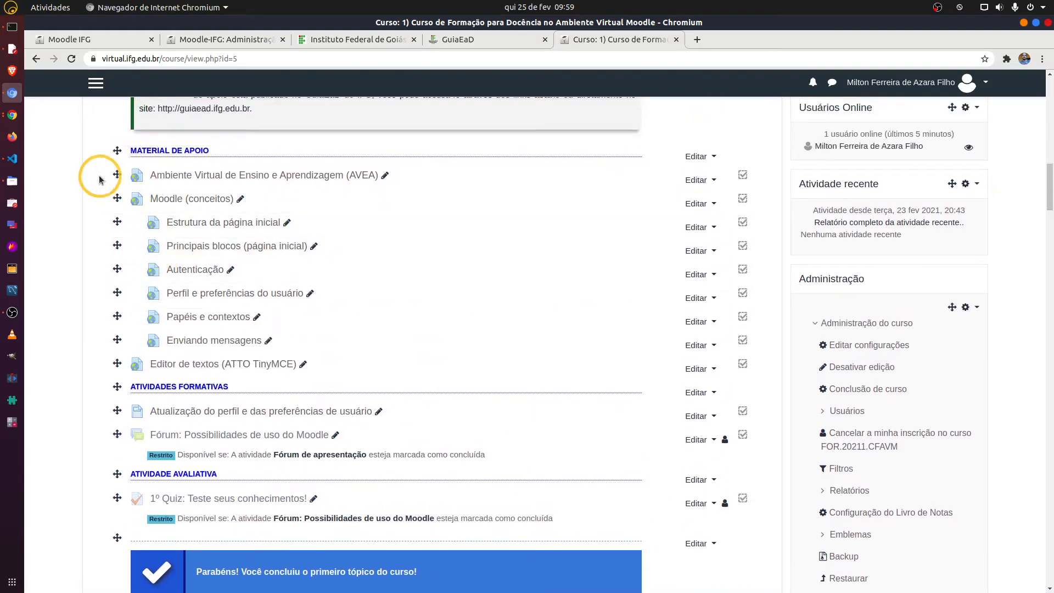
drag(101, 180, 630, 176)
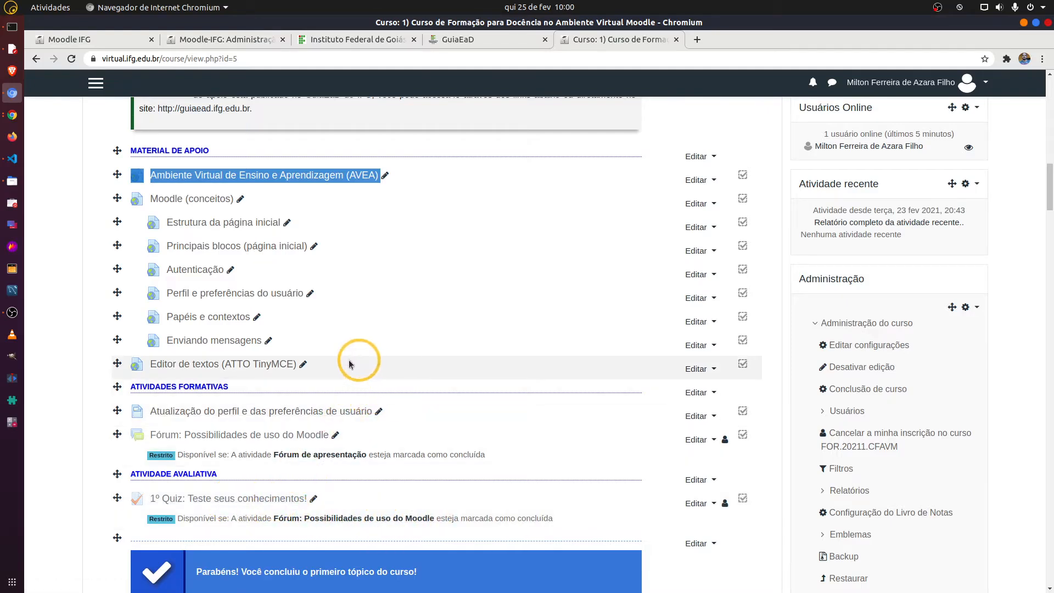
click(93, 183)
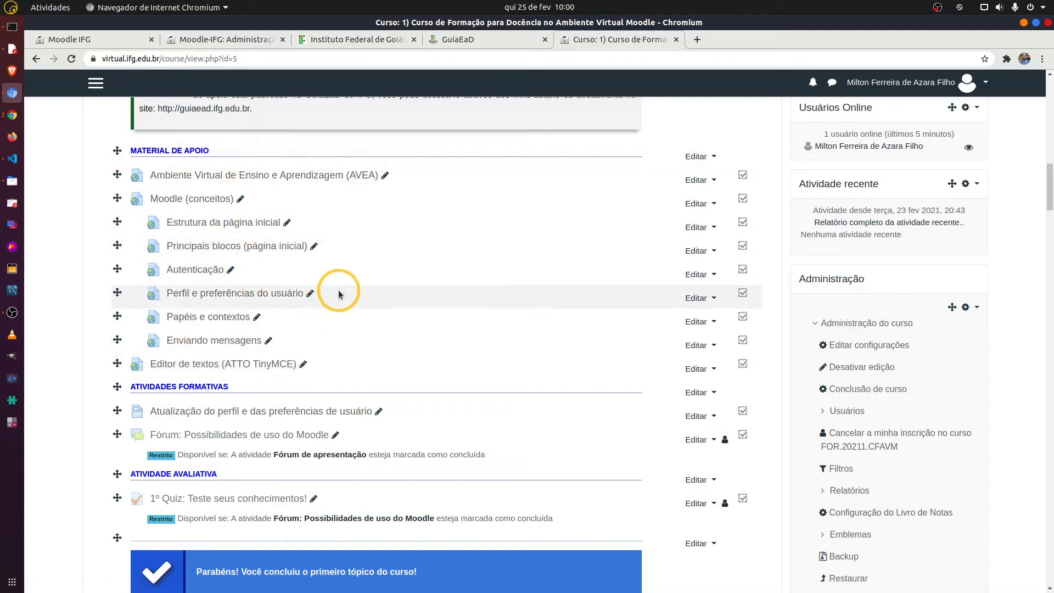
Trace the restriction chain from Fórum de apresentação through the Possibilidades forum and 1º Quiz to the Parabéns banner and Tópico 2
scroll(339, 295, down, 6)
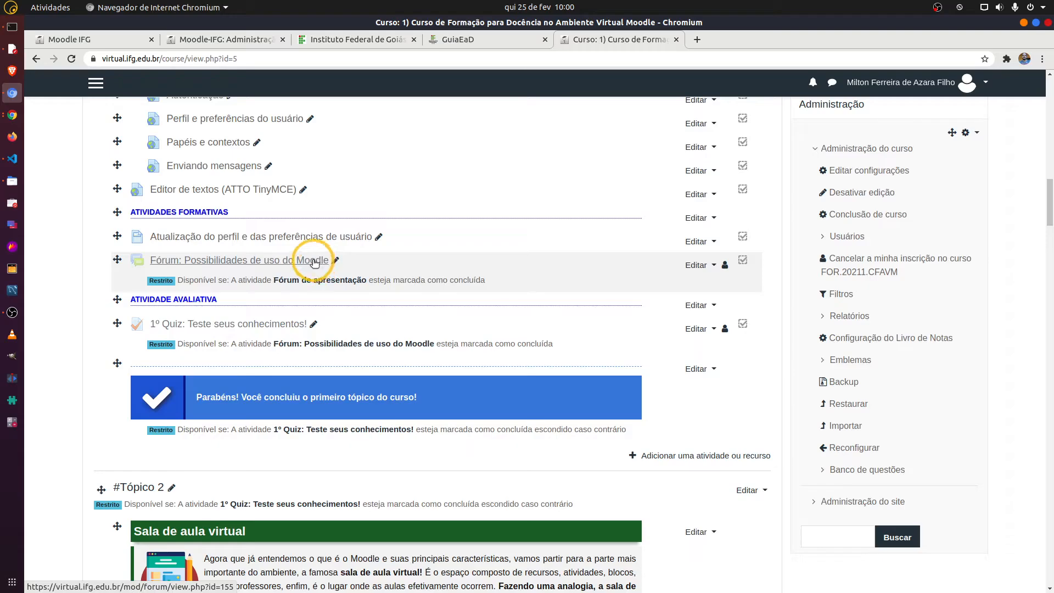
scroll(314, 262, up, 10)
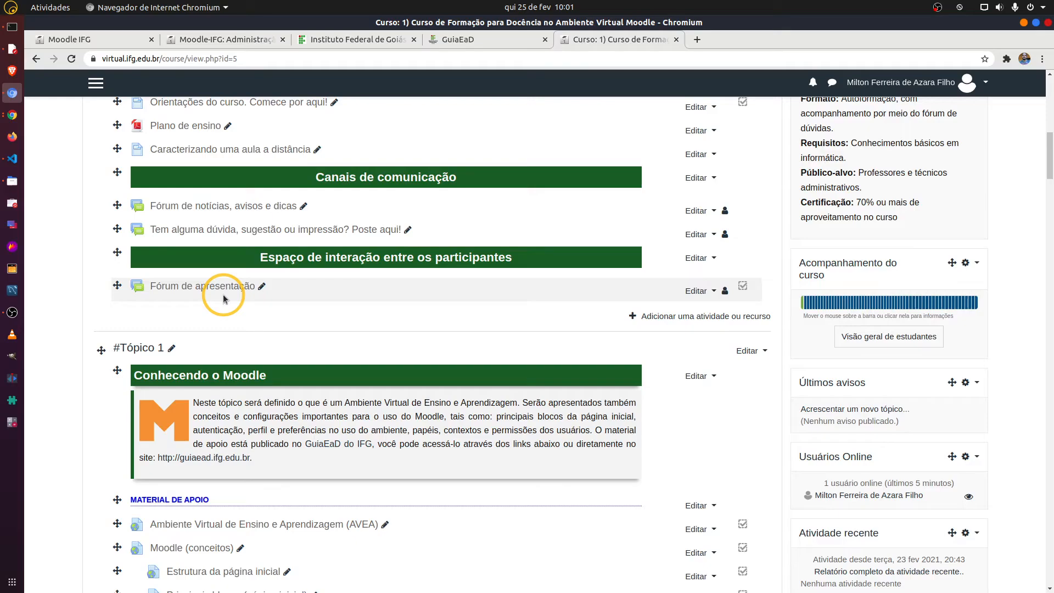
scroll(392, 357, down, 10)
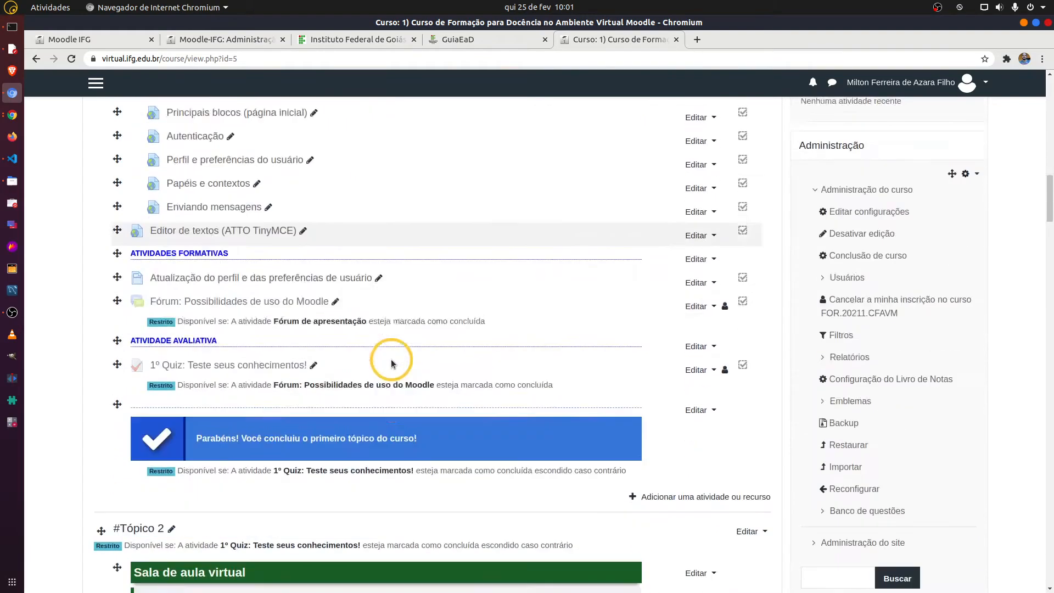
scroll(392, 348, down, 4)
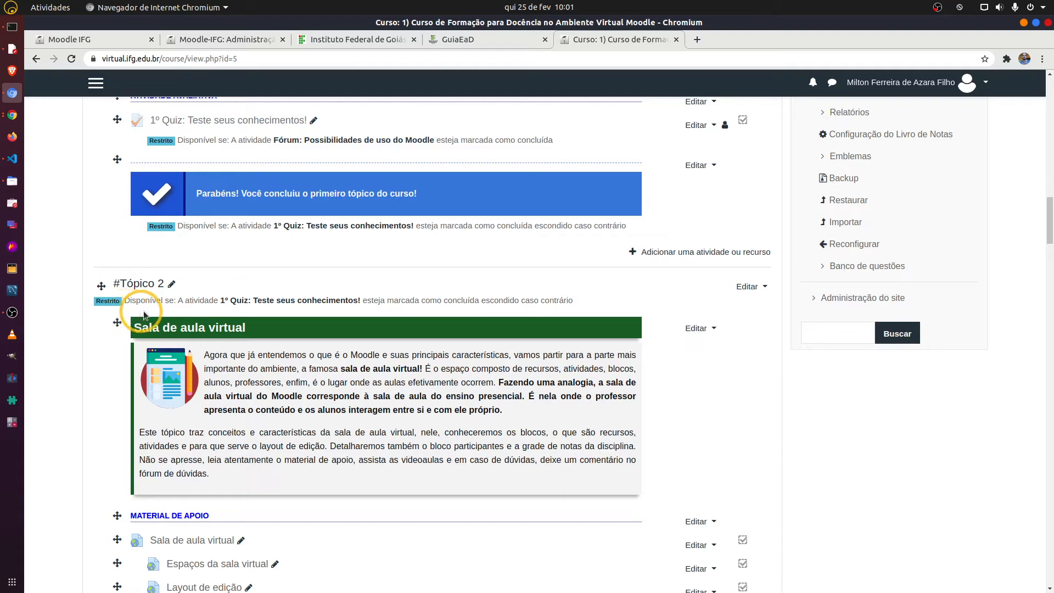
scroll(140, 311, down, 1)
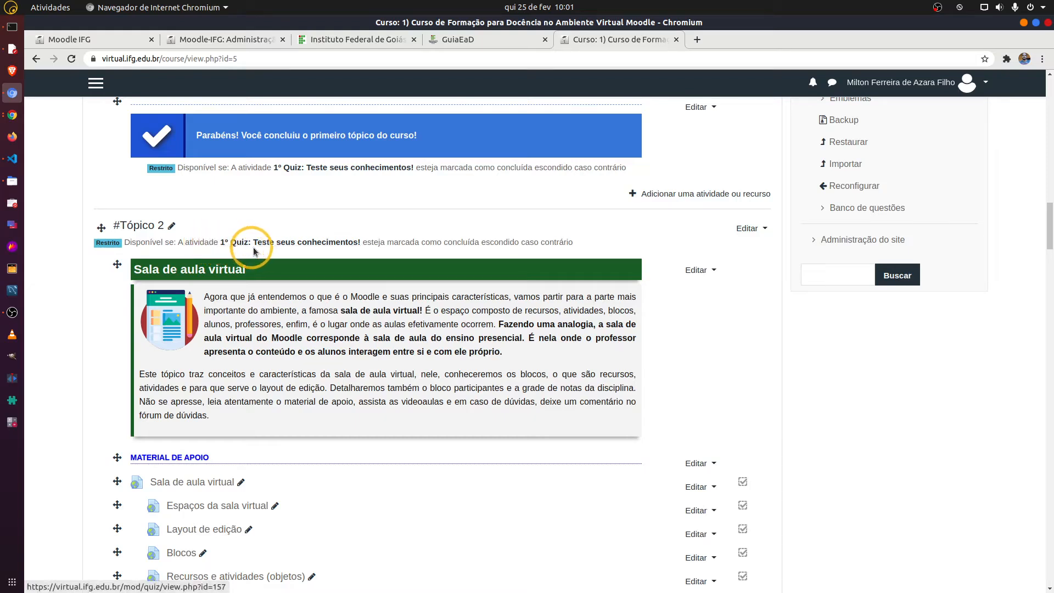
scroll(248, 239, up, 5)
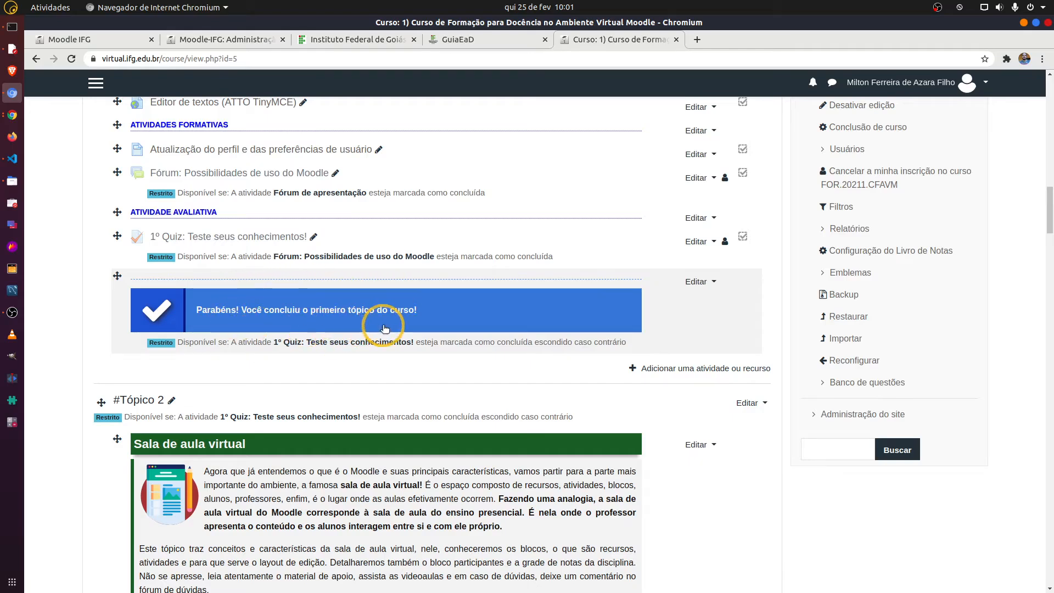
scroll(428, 395, down, 3)
scroll(446, 407, down, 2)
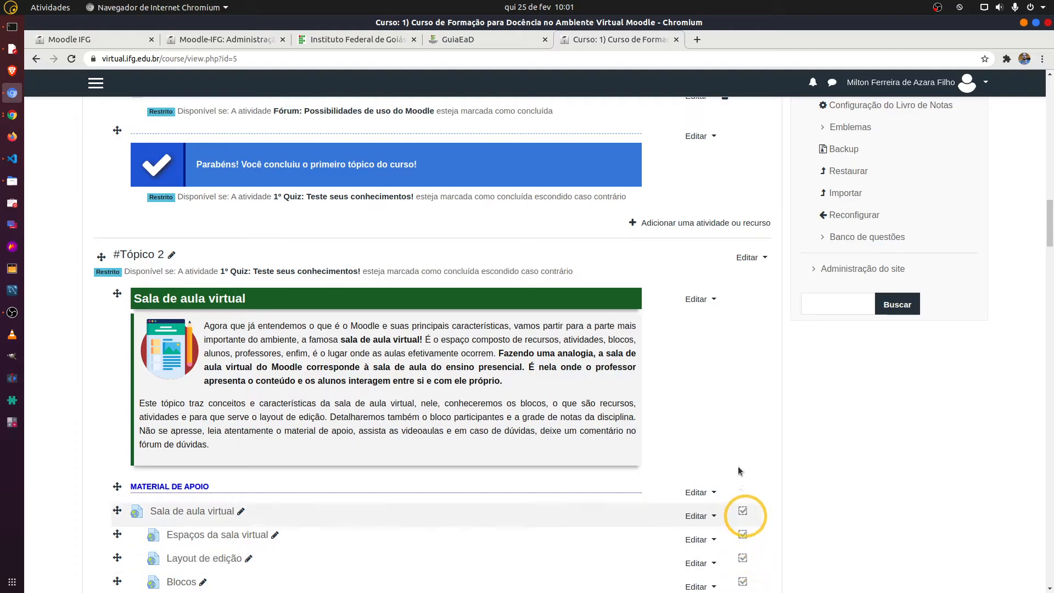
Switch the course role to Estudante to view the page as a student
scroll(736, 458, up, 10)
scroll(760, 405, up, 20)
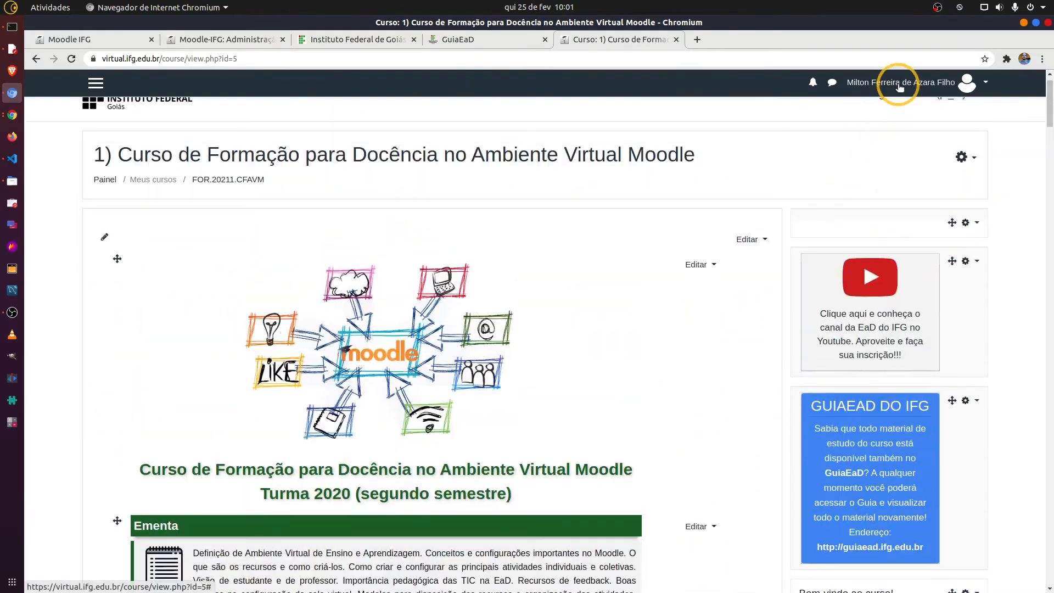
click(900, 85)
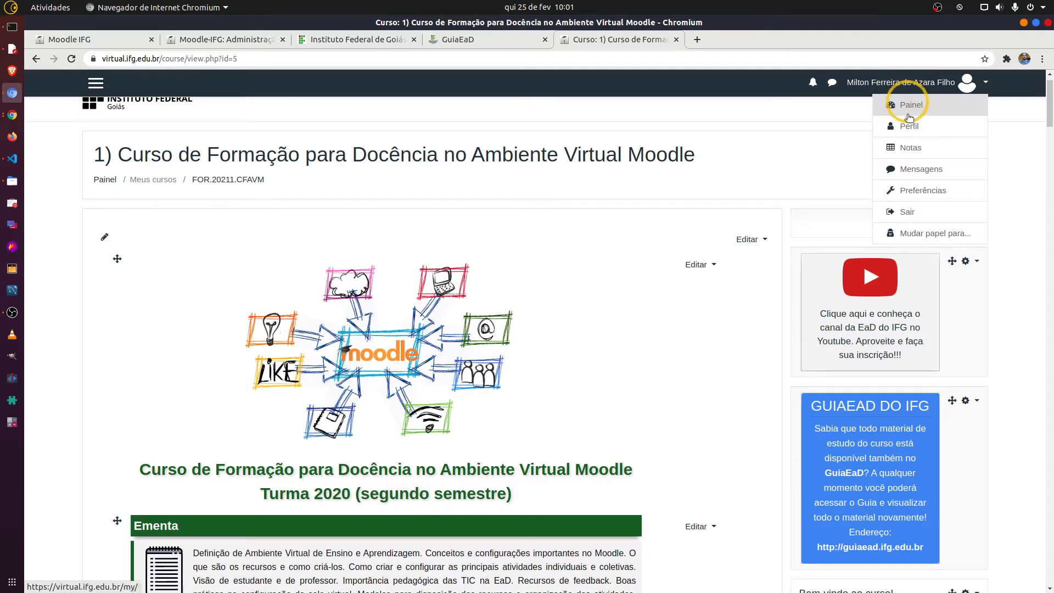
click(908, 233)
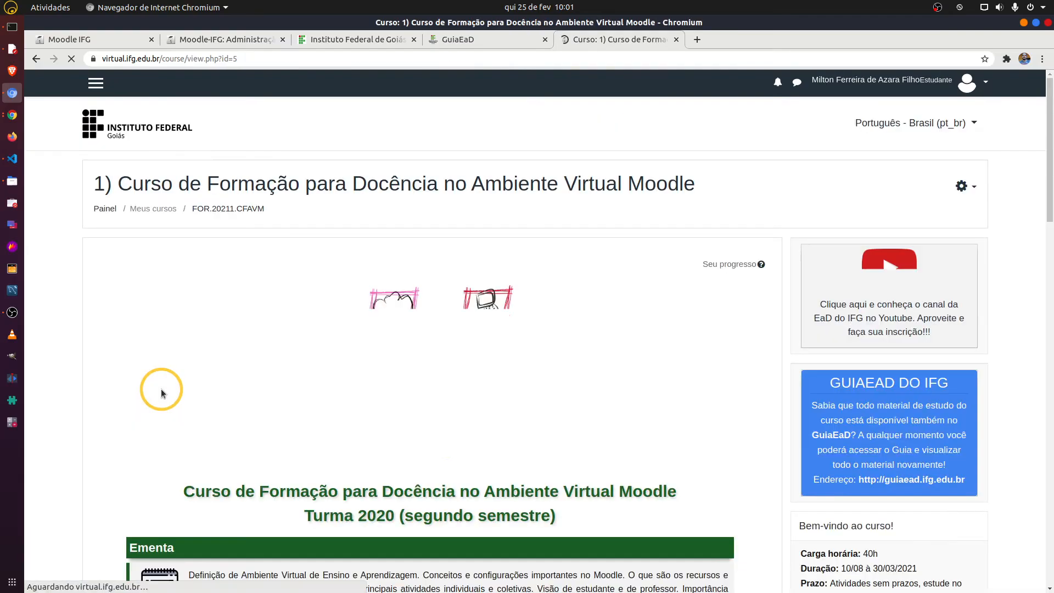
Examine the completion boxes from Informações importantes through Tópico 1 in the student view of the course
scroll(402, 345, down, 5)
scroll(402, 345, down, 5)
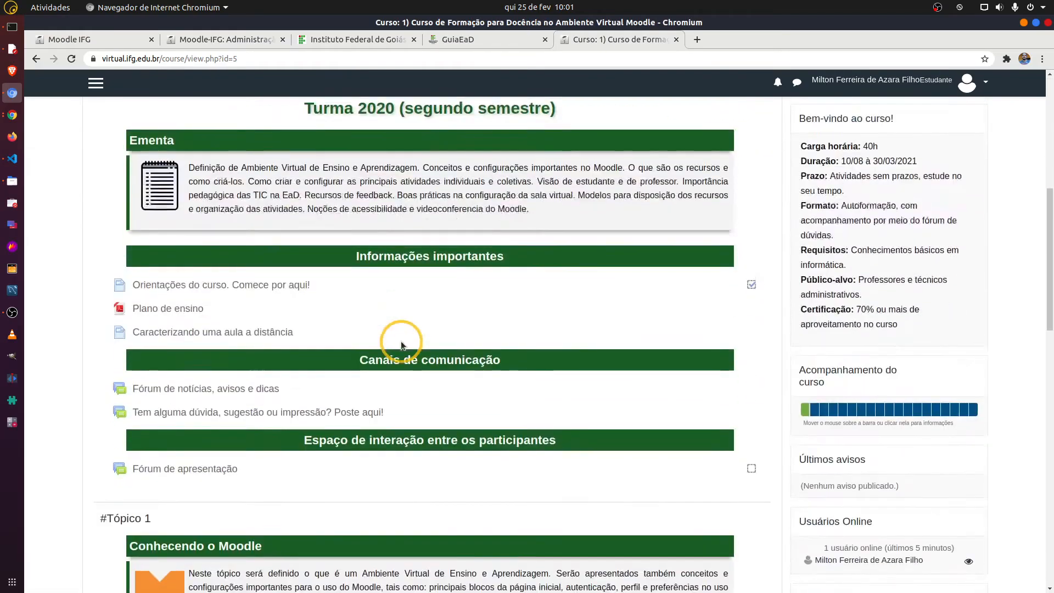
scroll(352, 345, up, 3)
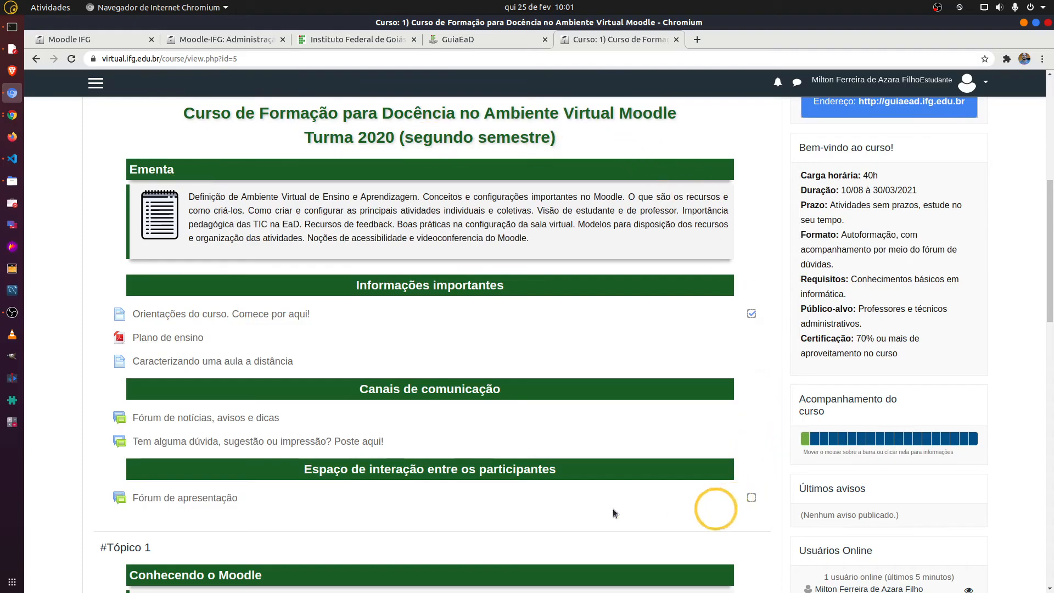
scroll(713, 505, down, 6)
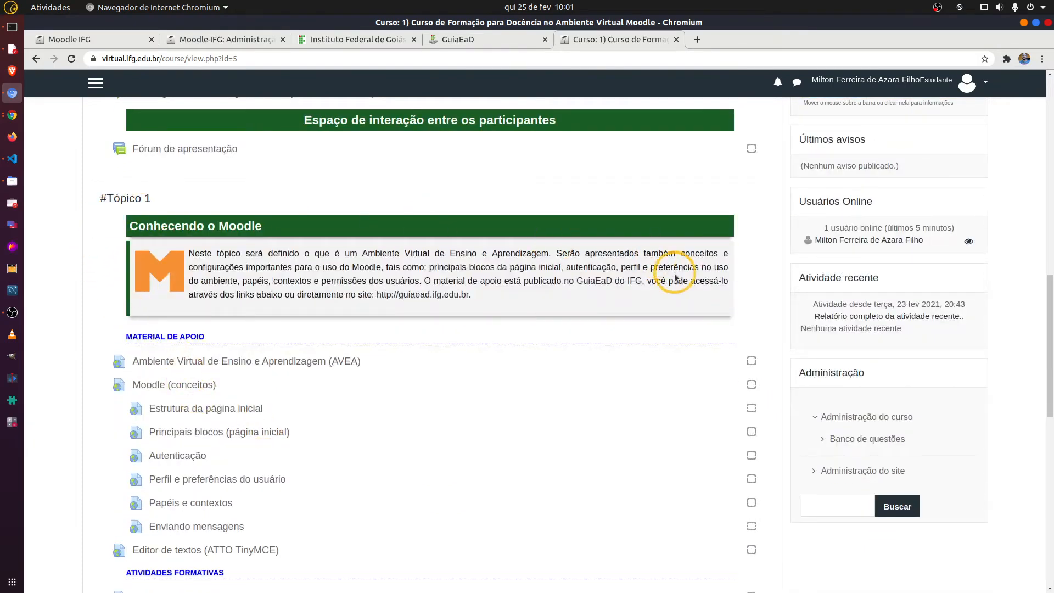
scroll(681, 307, down, 3)
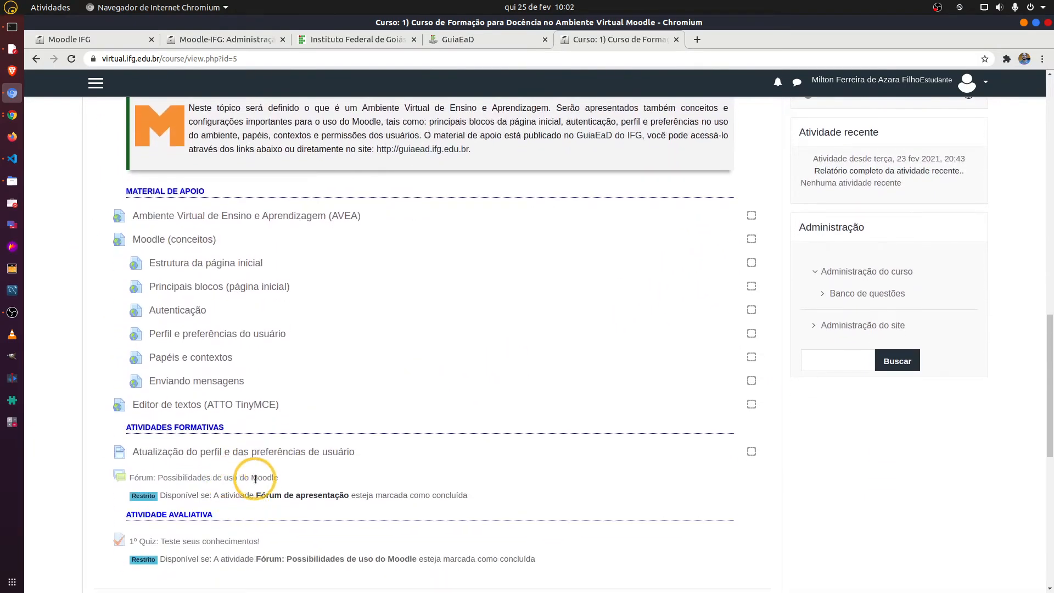
Highlight the restricted Fórum: Possibilidades de uso do Moodle and compare its condition with the Fórum de apresentação entry
scroll(236, 475, down, 2)
triple_click(245, 386)
click(244, 385)
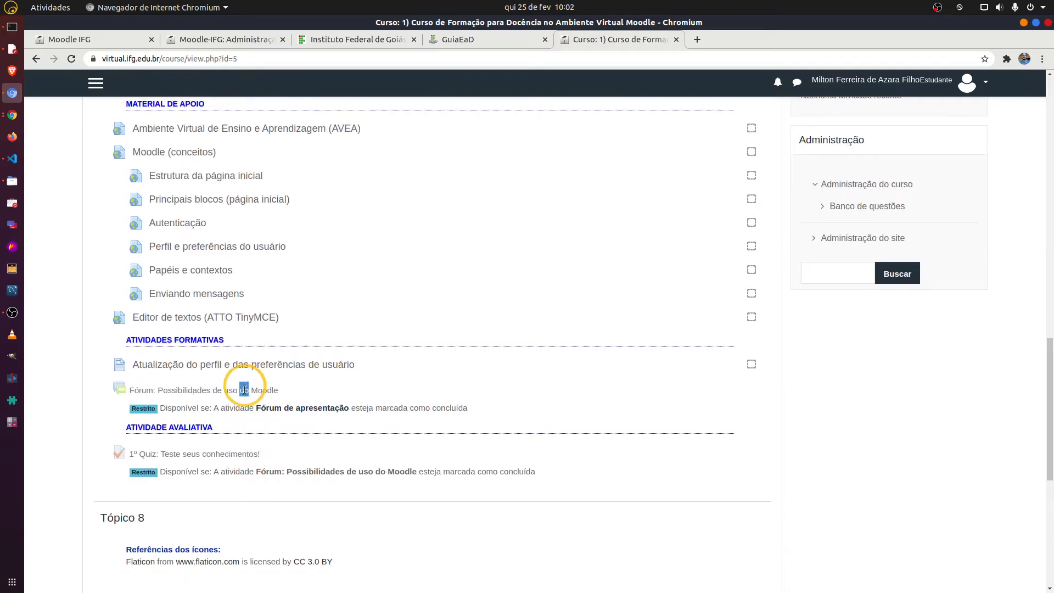
triple_click(244, 391)
scroll(245, 390, up, 6)
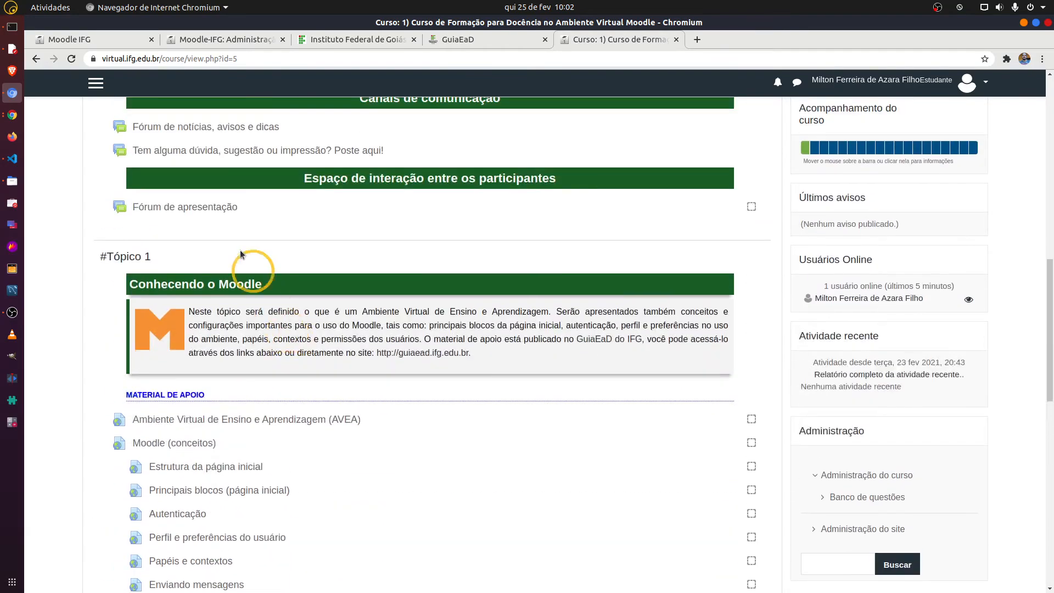
scroll(280, 427, down, 3)
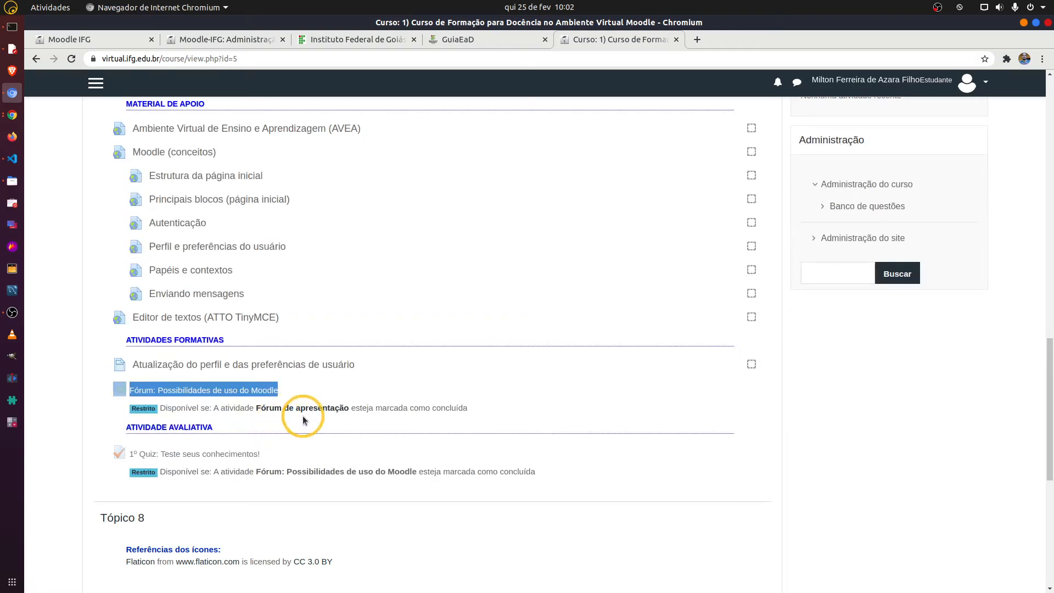
Examine the restriction on 1º Quiz: Teste seus conhecimentos! and which topics follow Tópico 1 in the student view
scroll(304, 420, down, 2)
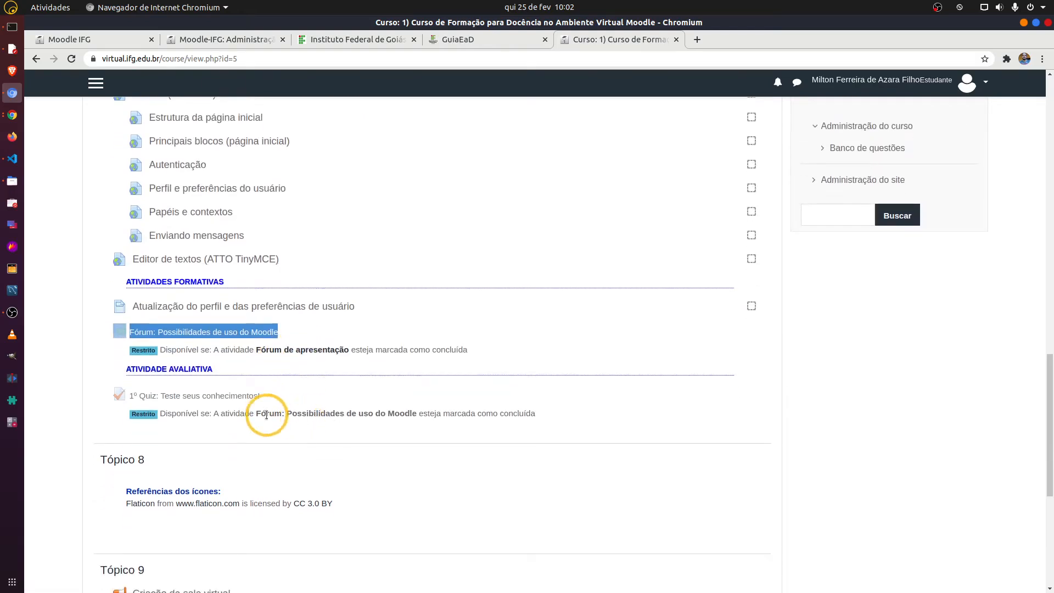
scroll(247, 395, down, 3)
scroll(113, 357, up, 6)
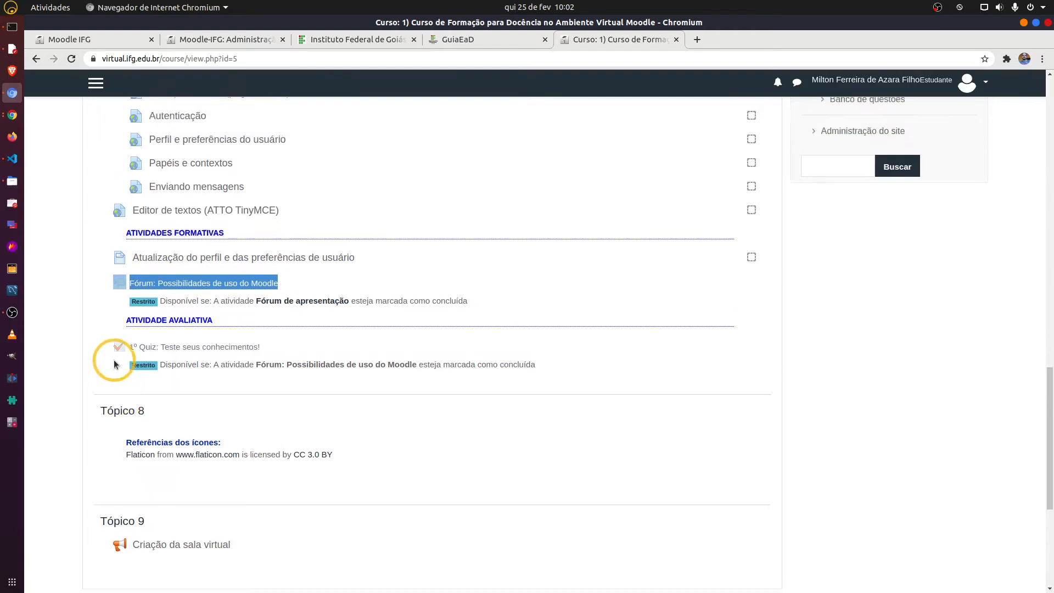
scroll(110, 350, up, 4)
scroll(103, 336, down, 11)
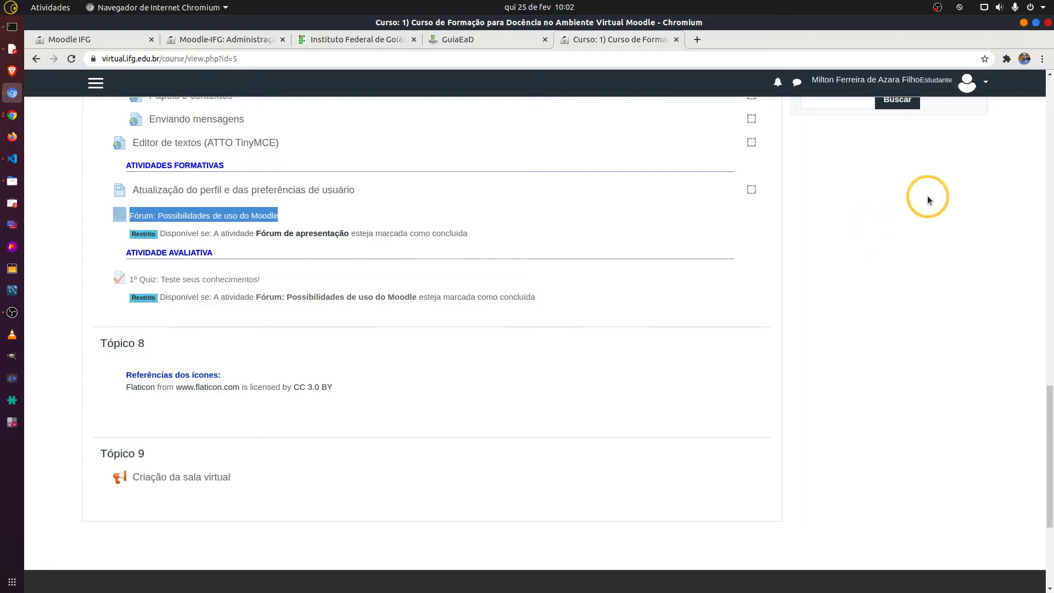
Return to the normal role and check the Parabéns banner and Tópico 2 below the 1º Quiz
click(900, 80)
click(851, 230)
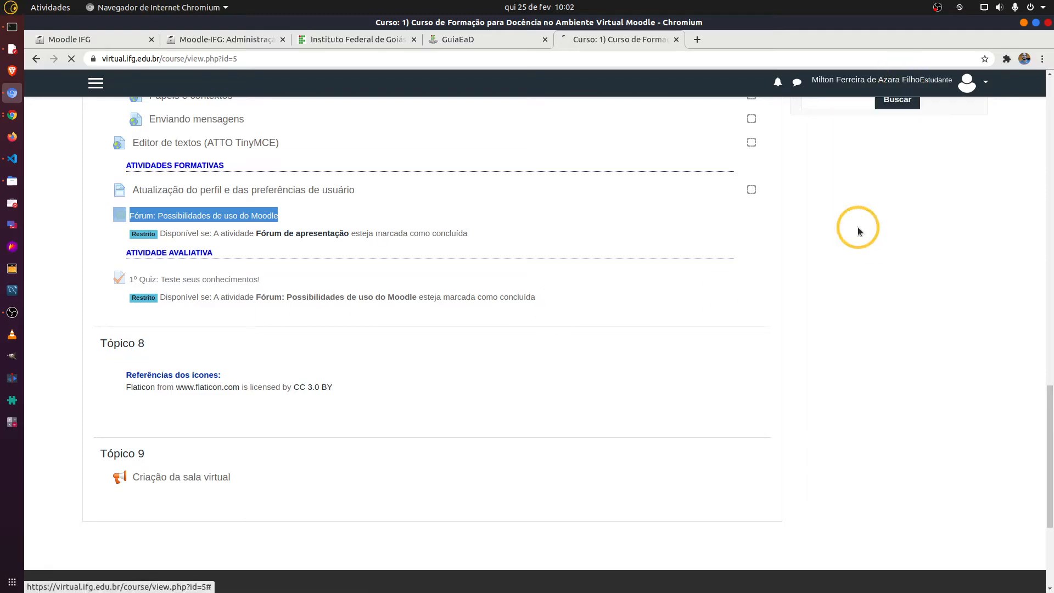
scroll(518, 287, down, 15)
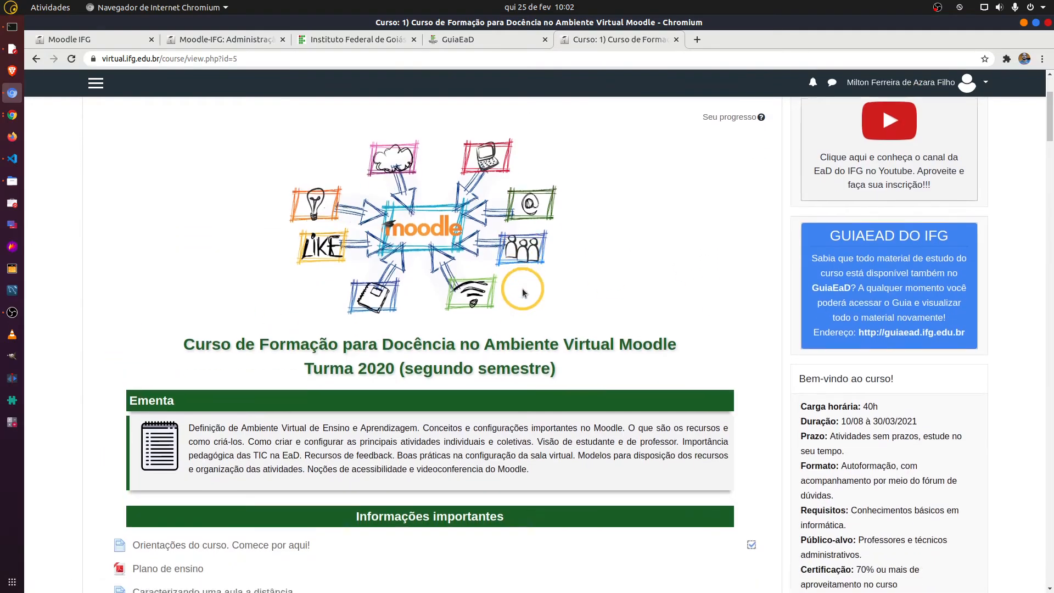
scroll(399, 337, down, 5)
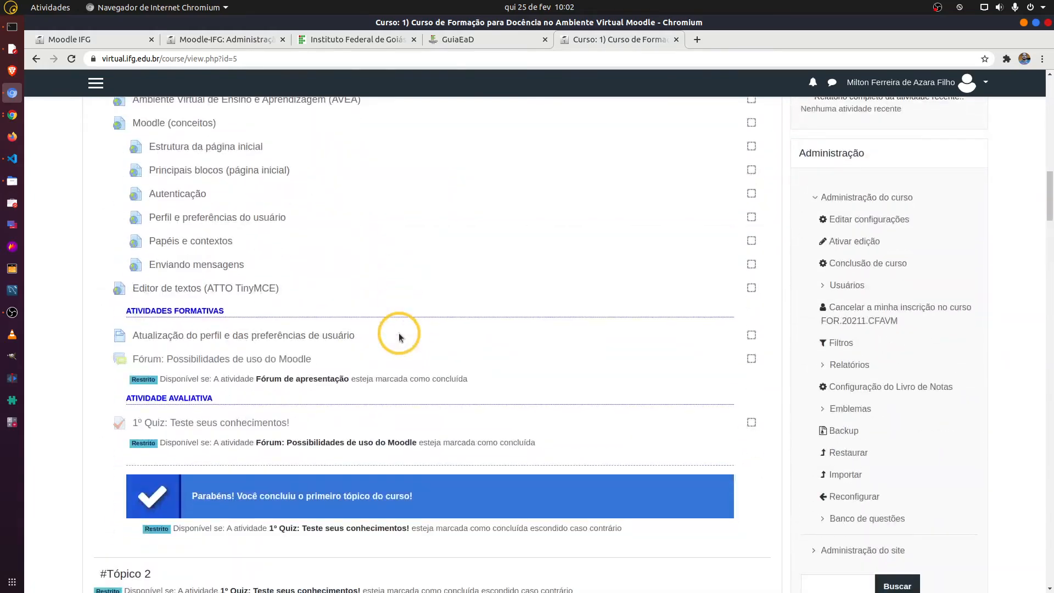
Turn on editing for the course and return to the Informações importantes section
scroll(617, 357, up, 9)
scroll(620, 359, up, 12)
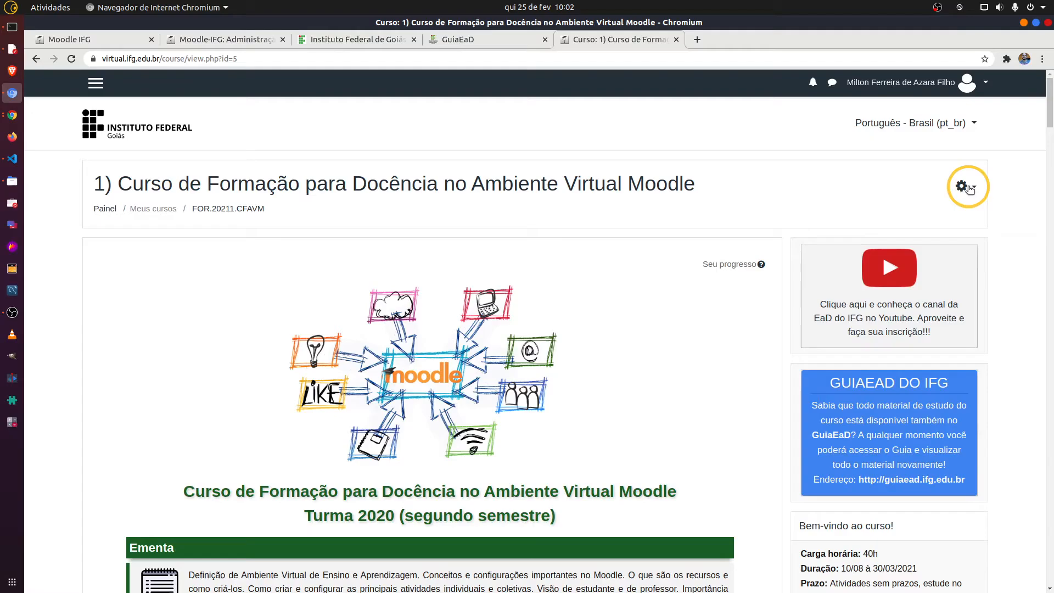
click(969, 188)
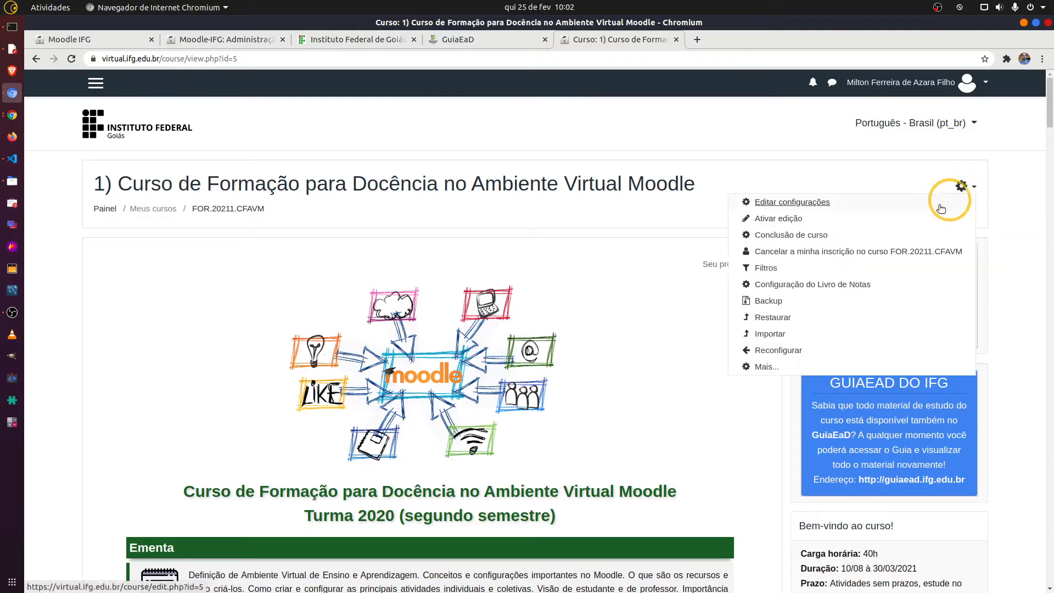
click(788, 228)
scroll(414, 364, down, 7)
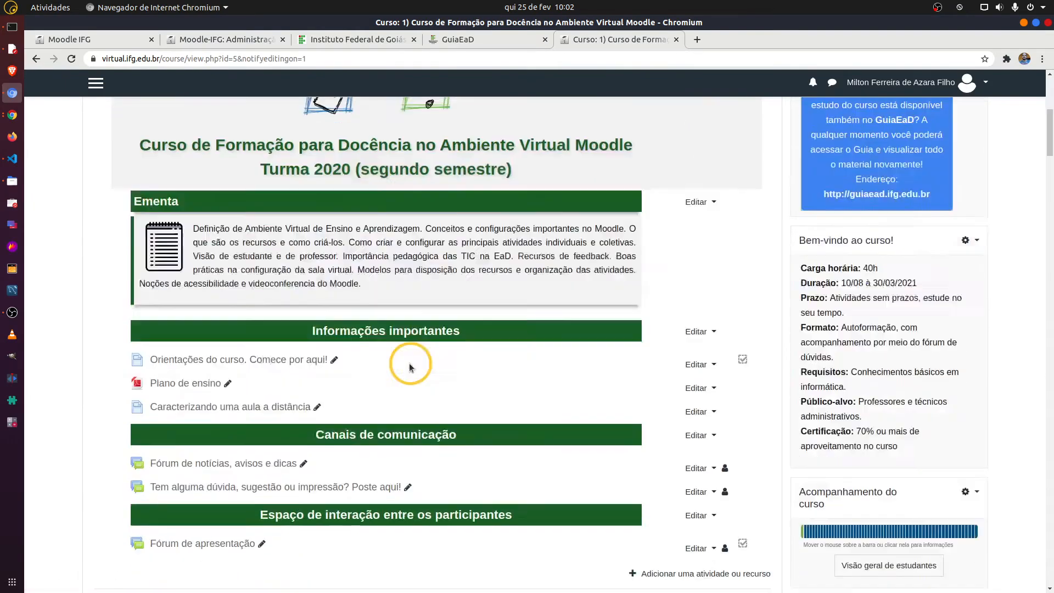
Open the settings of #Tópico 2 and show its access restrictions
drag(1047, 138, 1028, 234)
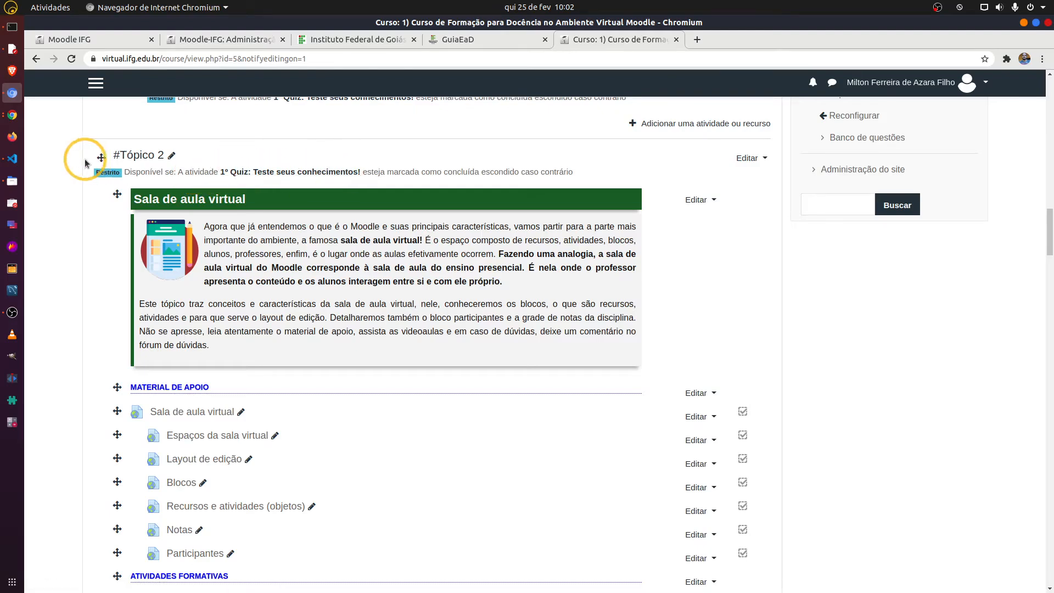
click(746, 158)
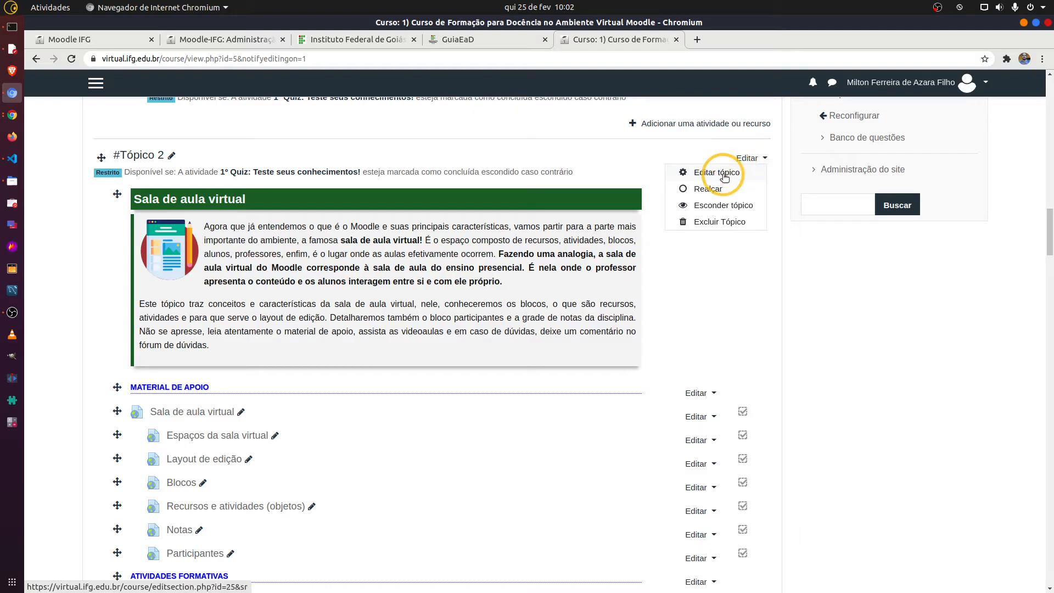
click(723, 174)
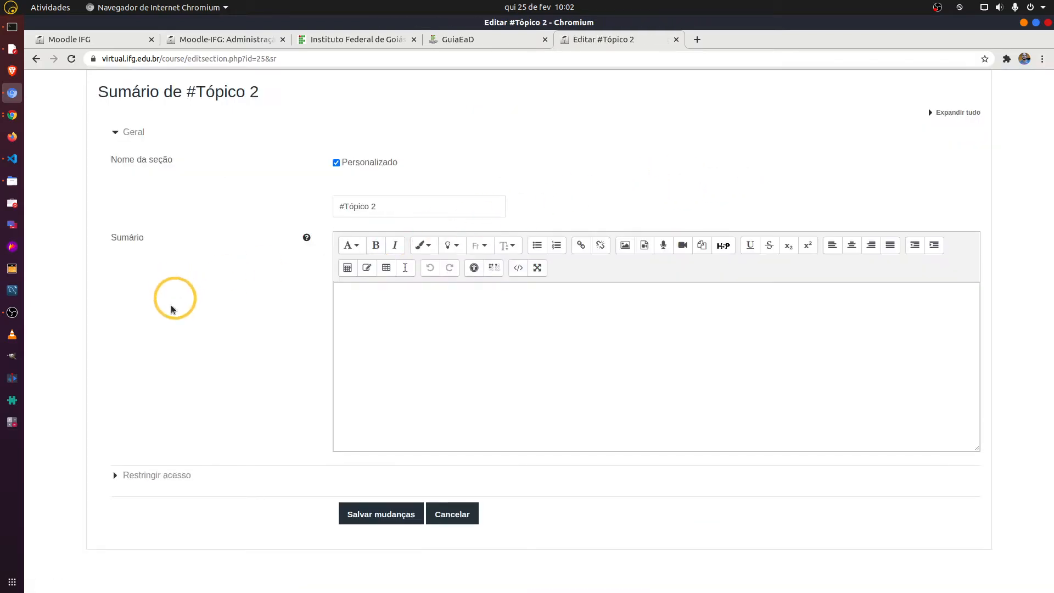
click(144, 475)
scroll(200, 419, down, 3)
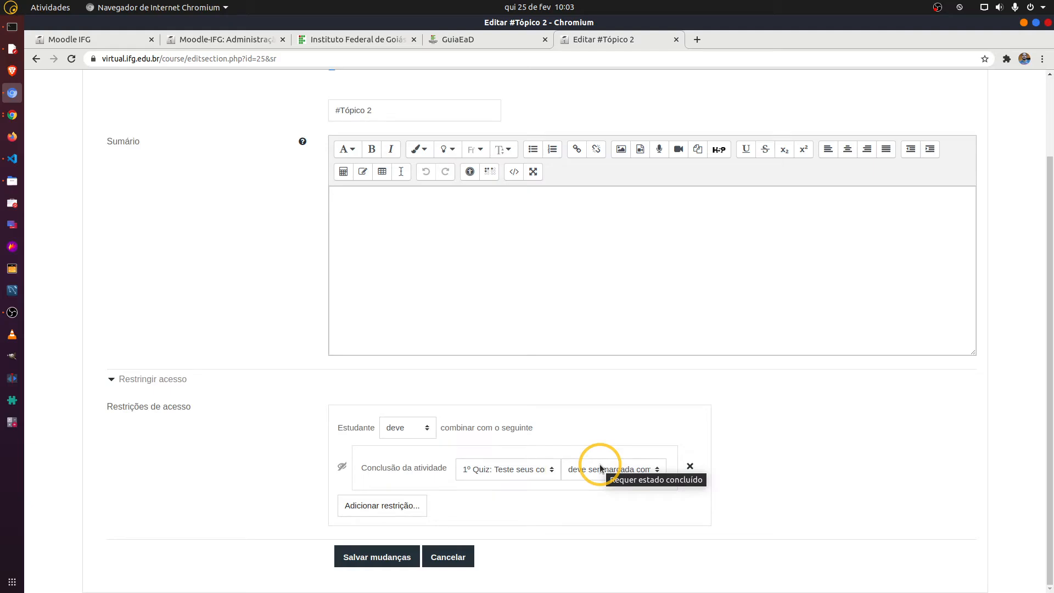
Check the hide-or-grey-out option of the 1º Quiz completion condition and leave the topic settings without saving
click(343, 467)
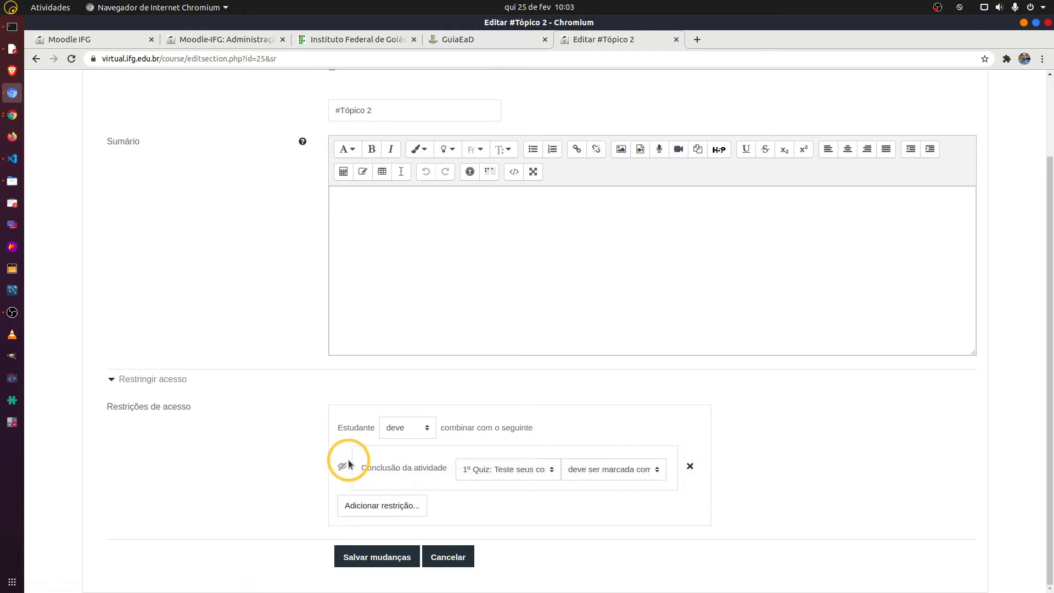
click(344, 467)
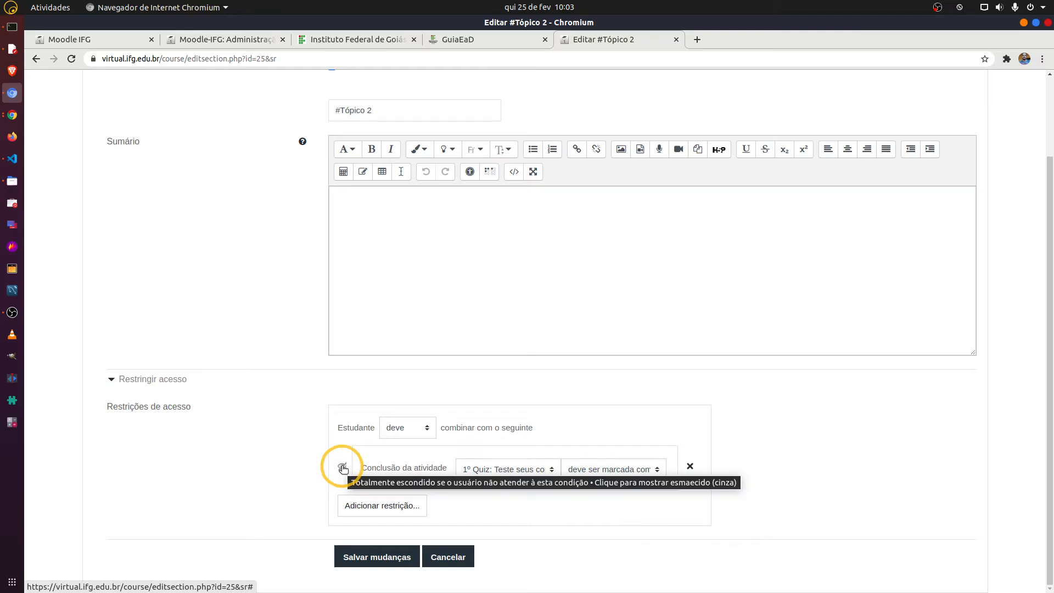
click(342, 468)
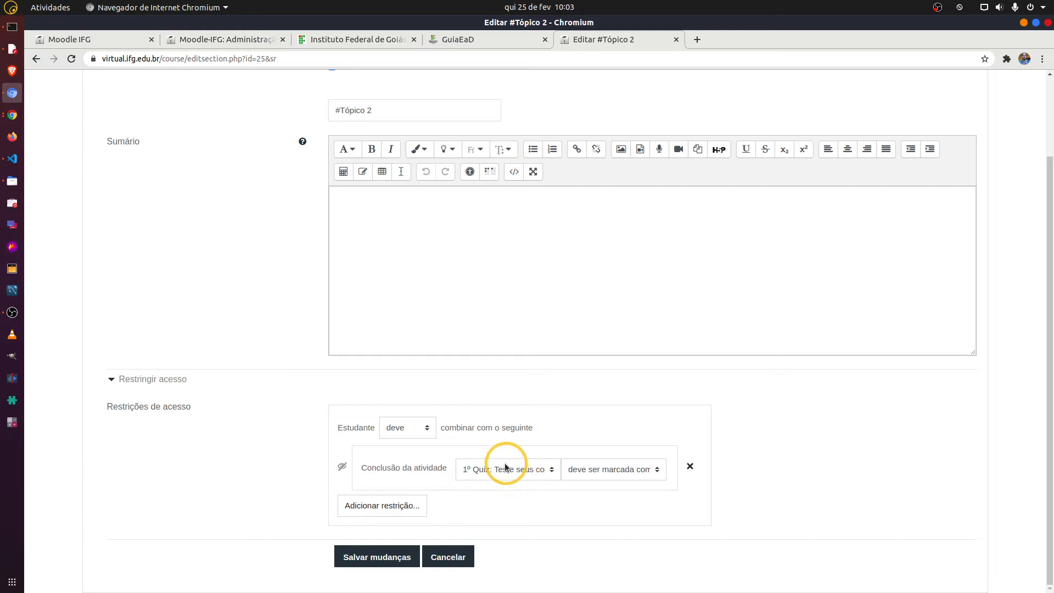
click(449, 557)
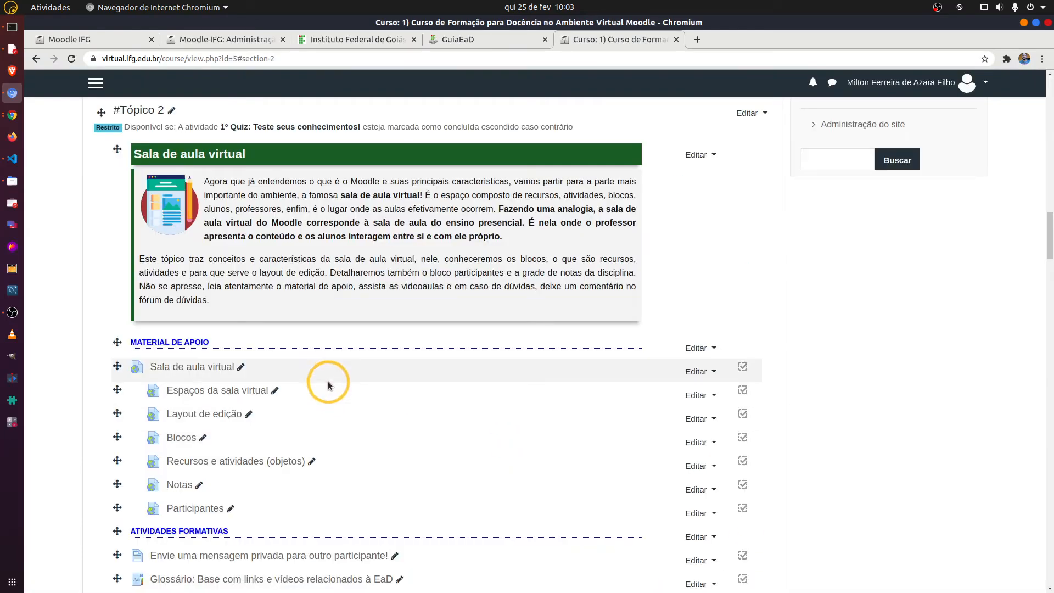
Review the support material, formative activities and 2º Quiz of Tópico 2 together with their completion and restriction settings
scroll(332, 395, down, 5)
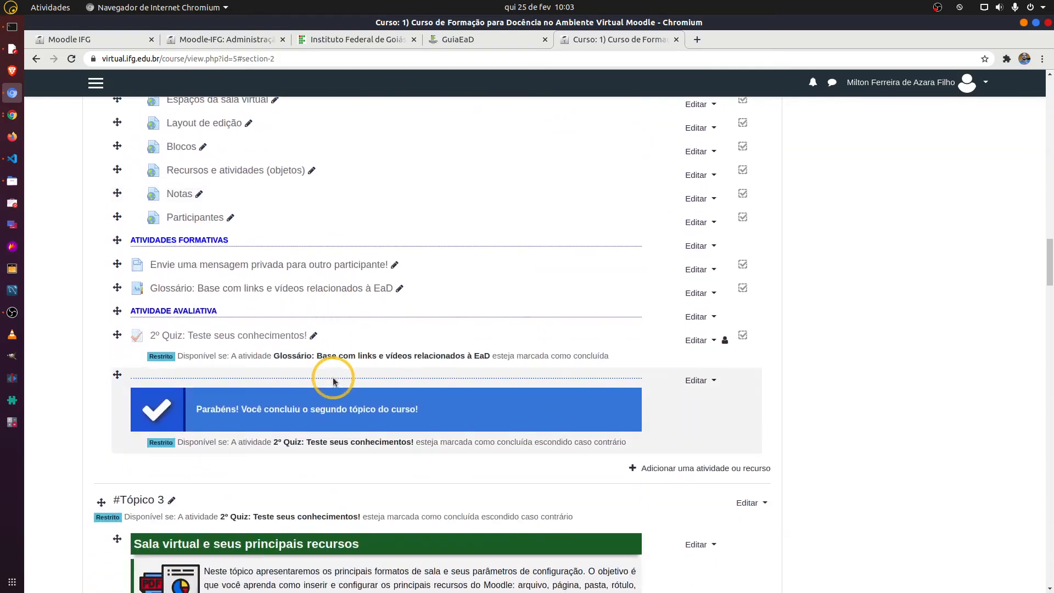
scroll(331, 379, up, 2)
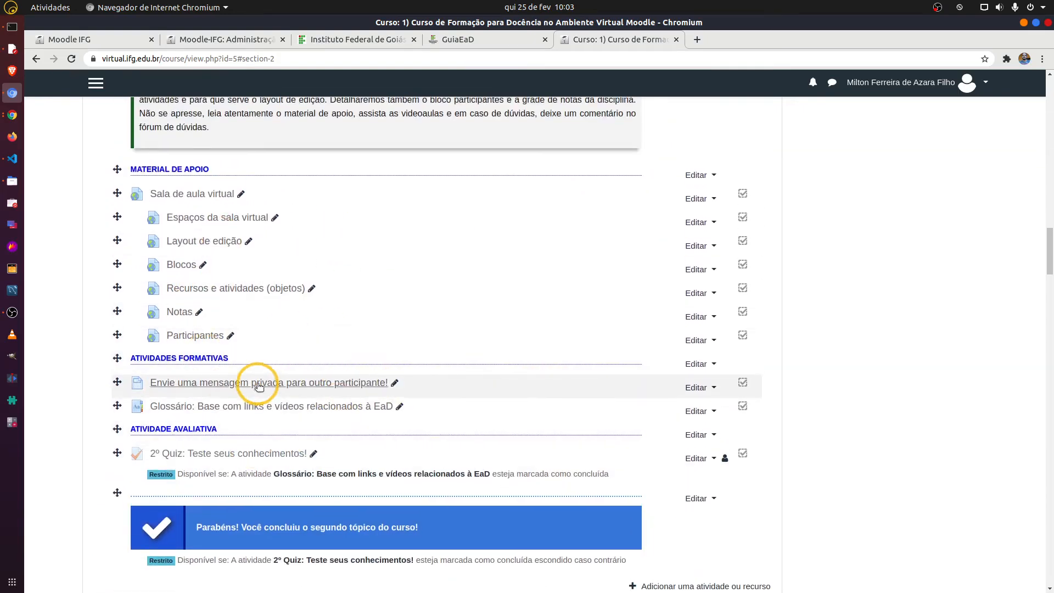
scroll(258, 383, up, 5)
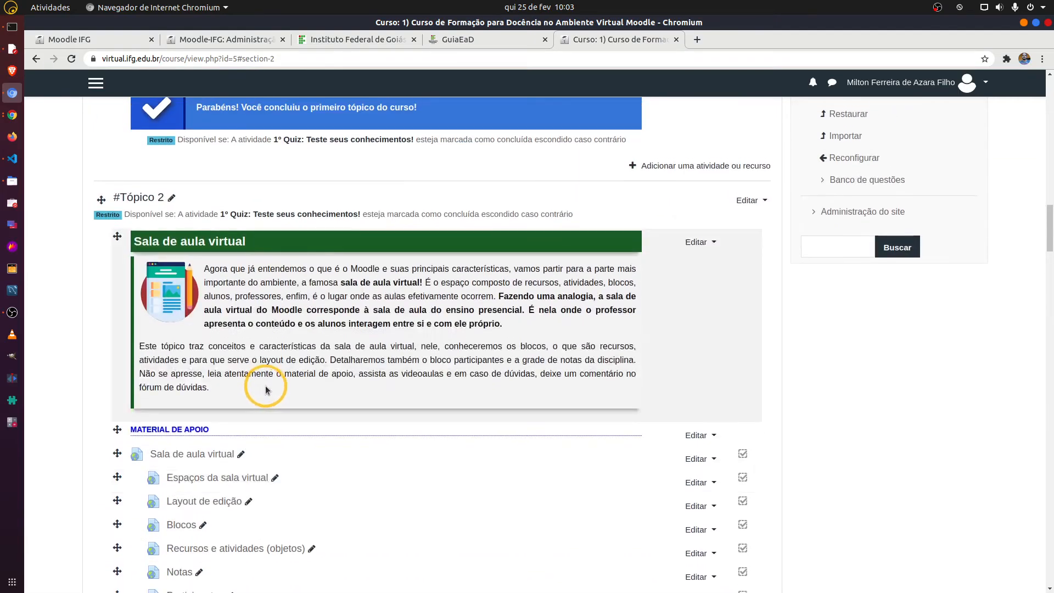
scroll(265, 387, down, 3)
scroll(264, 386, down, 2)
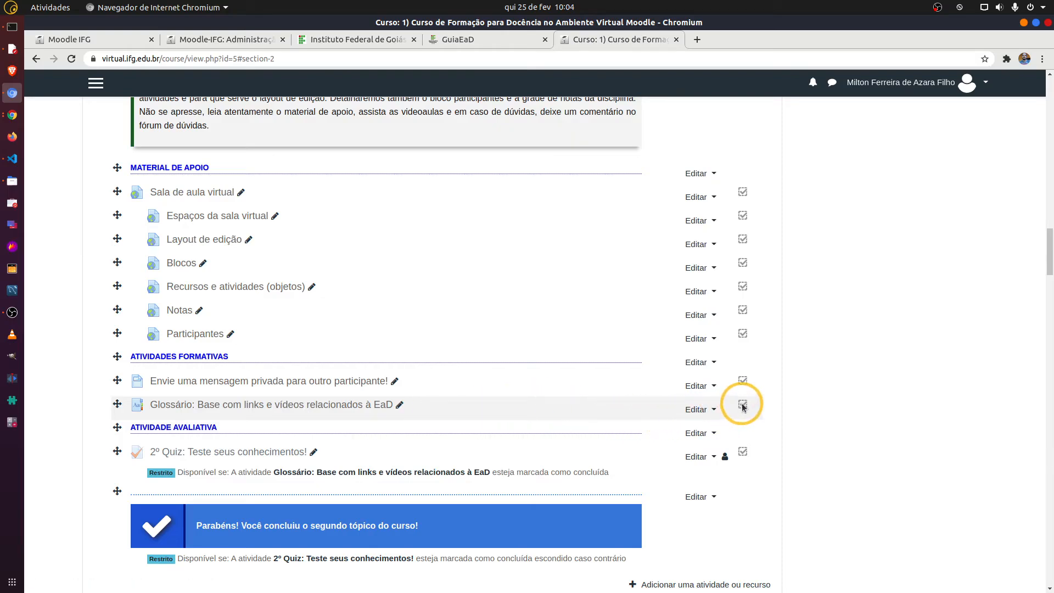
Examine the activity completion conditions of Glossário: Base com links e vídeos relacionados à EaD and exit without saving
click(704, 409)
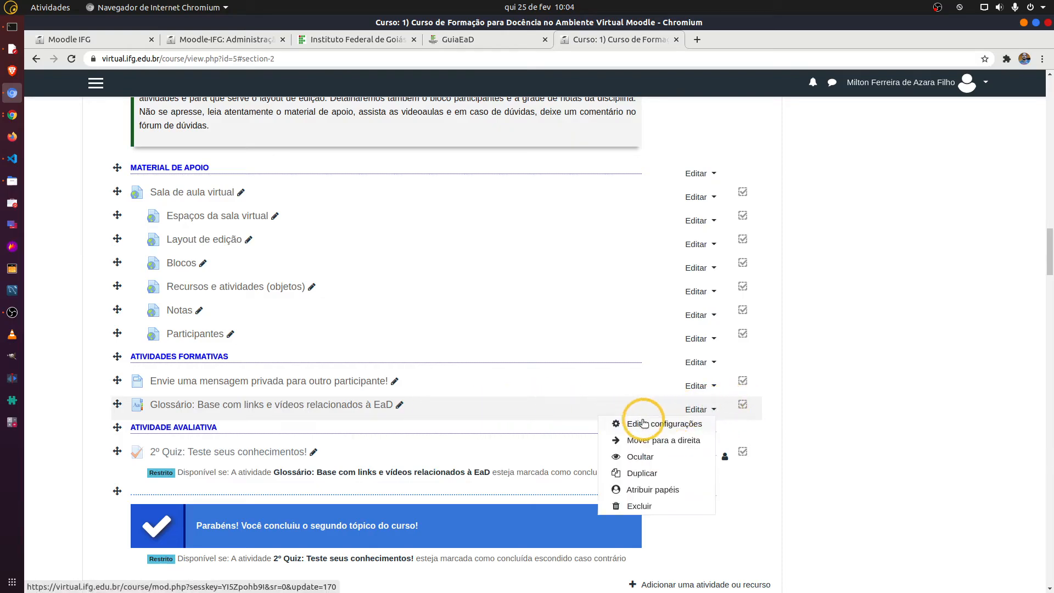
click(640, 428)
scroll(202, 414, down, 7)
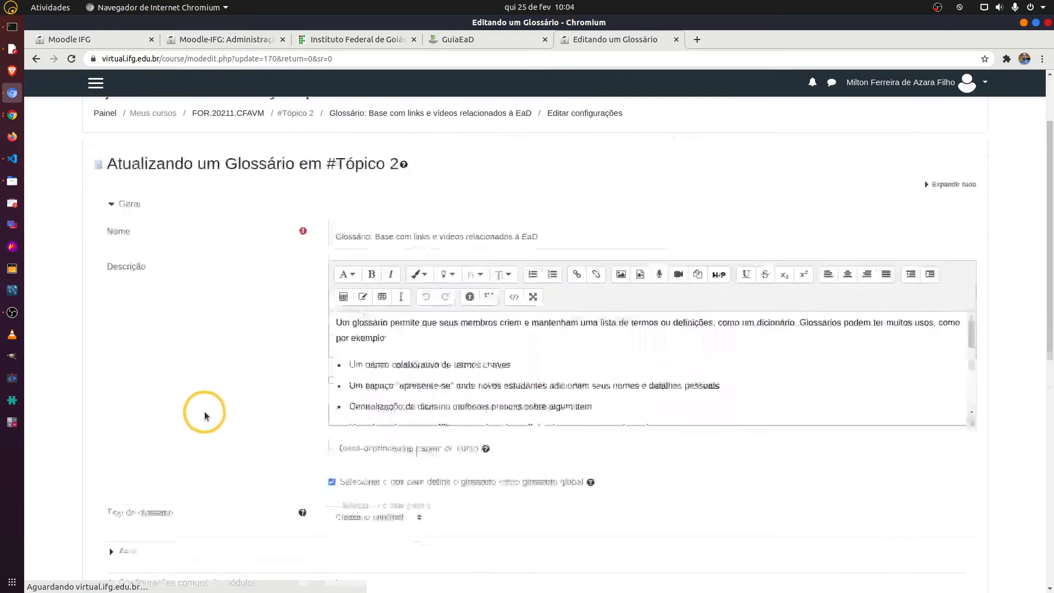
scroll(208, 416, down, 2)
click(189, 368)
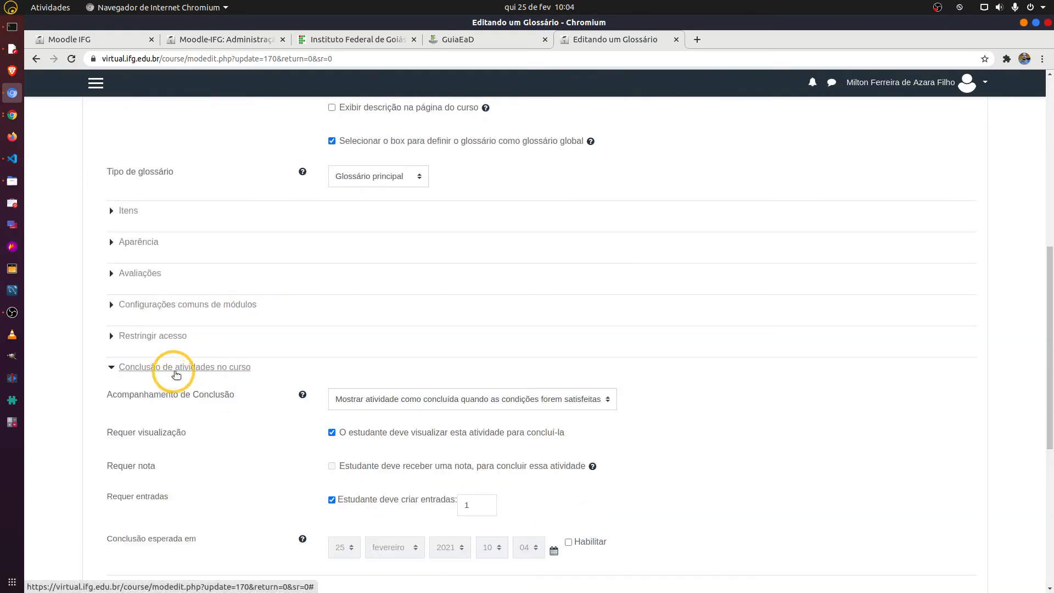
scroll(286, 400, down, 1)
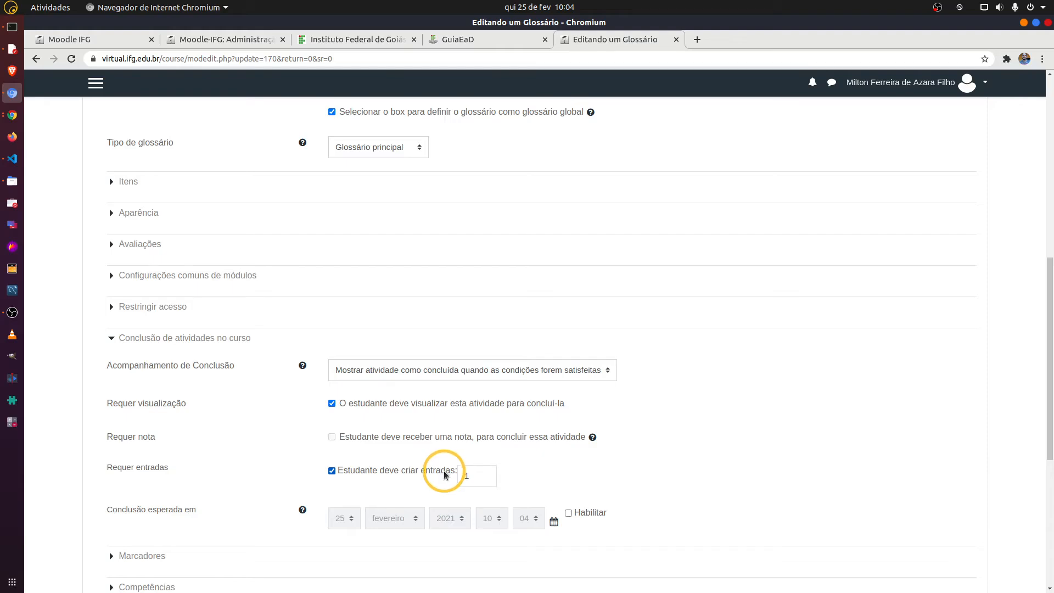
scroll(444, 474, down, 5)
click(546, 460)
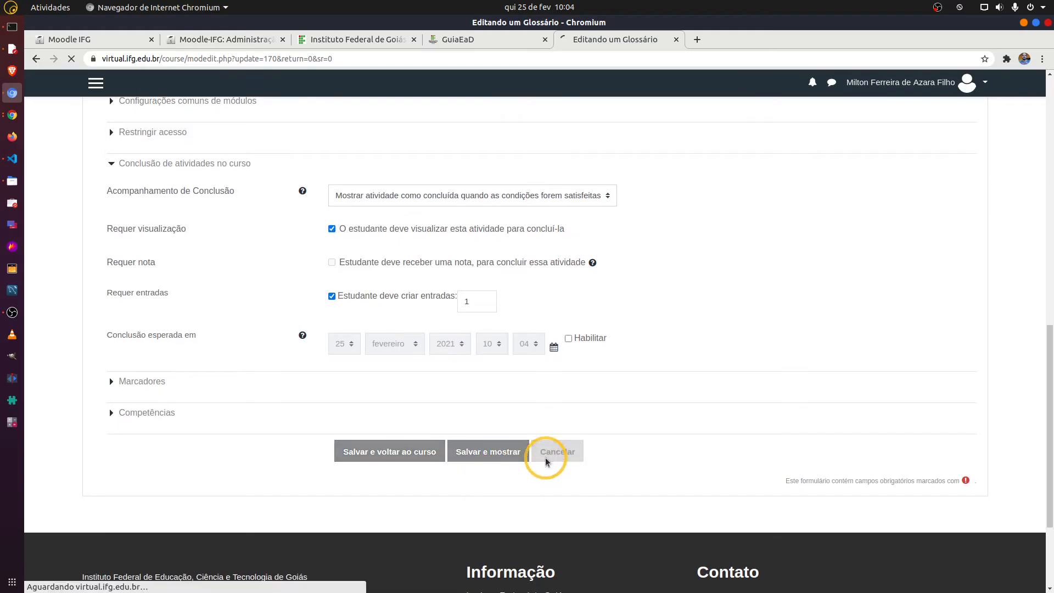
Examine how the 2º Quiz condition governs the second-topic Parabéns banner and access to Tópico 3
scroll(397, 479, down, 5)
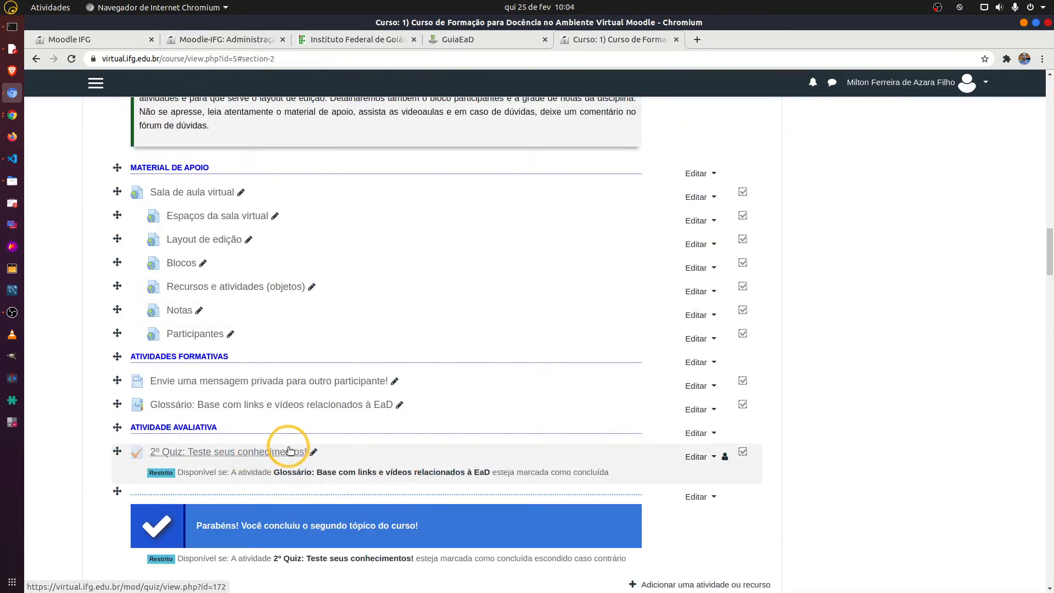
scroll(260, 461, down, 1)
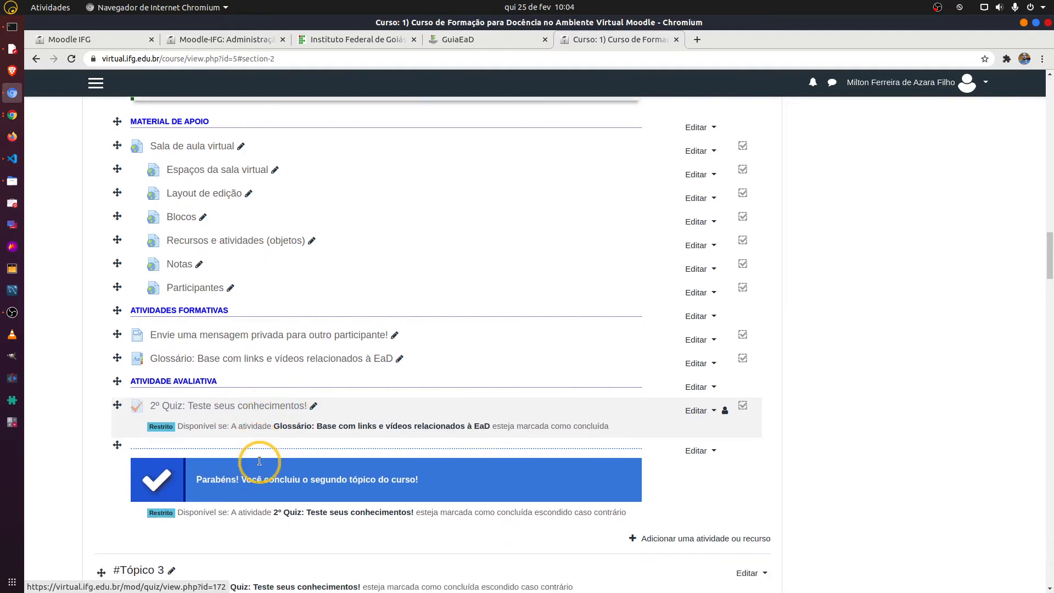
scroll(259, 461, down, 1)
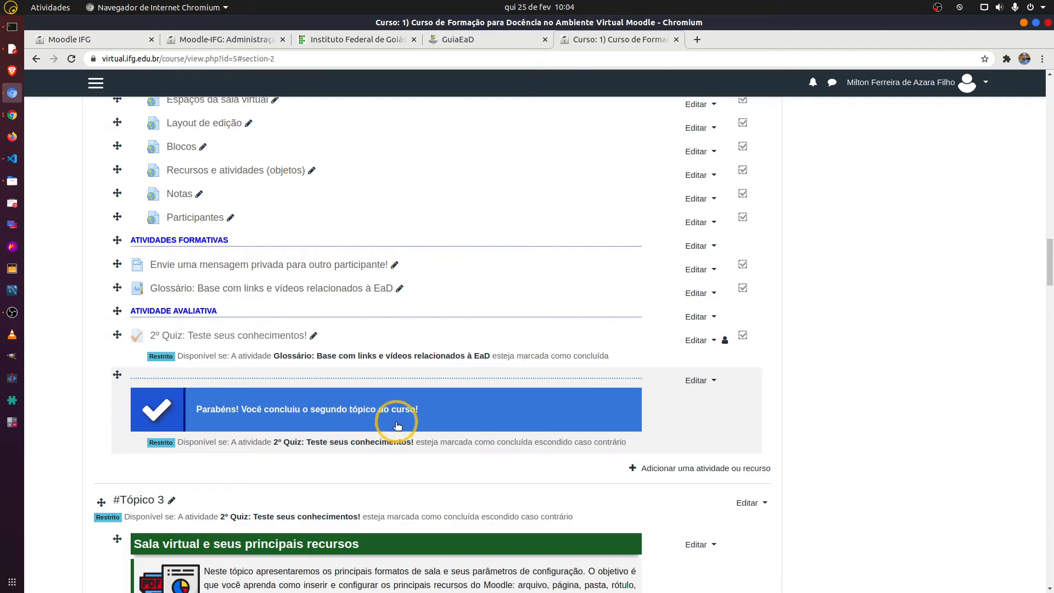
scroll(397, 425, down, 3)
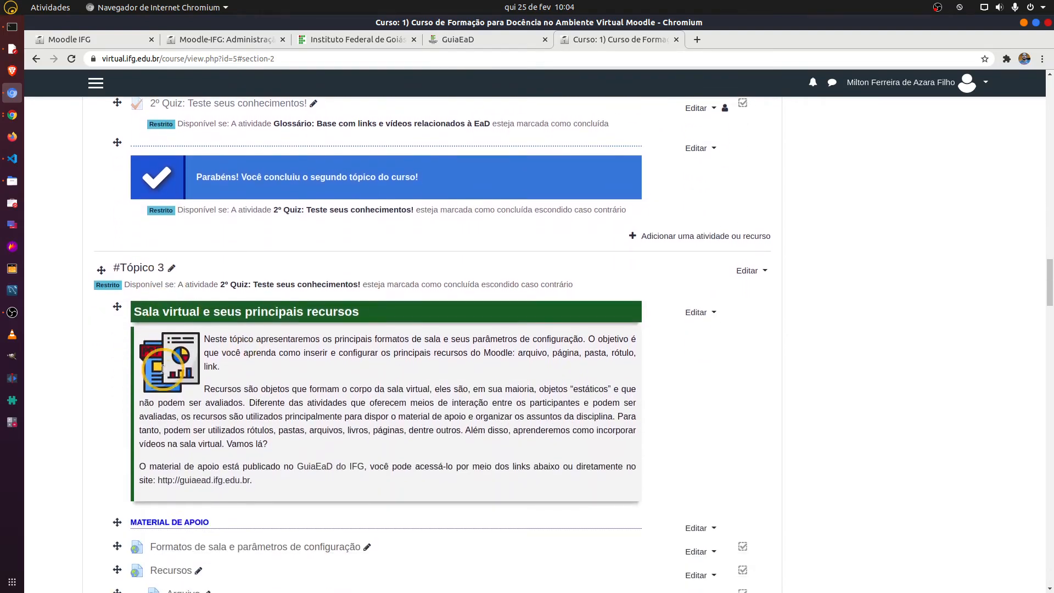
Review the activities of Tópico 3 and the restrictions on the 3º Quiz and the third-topic Parabéns banner
scroll(164, 367, down, 3)
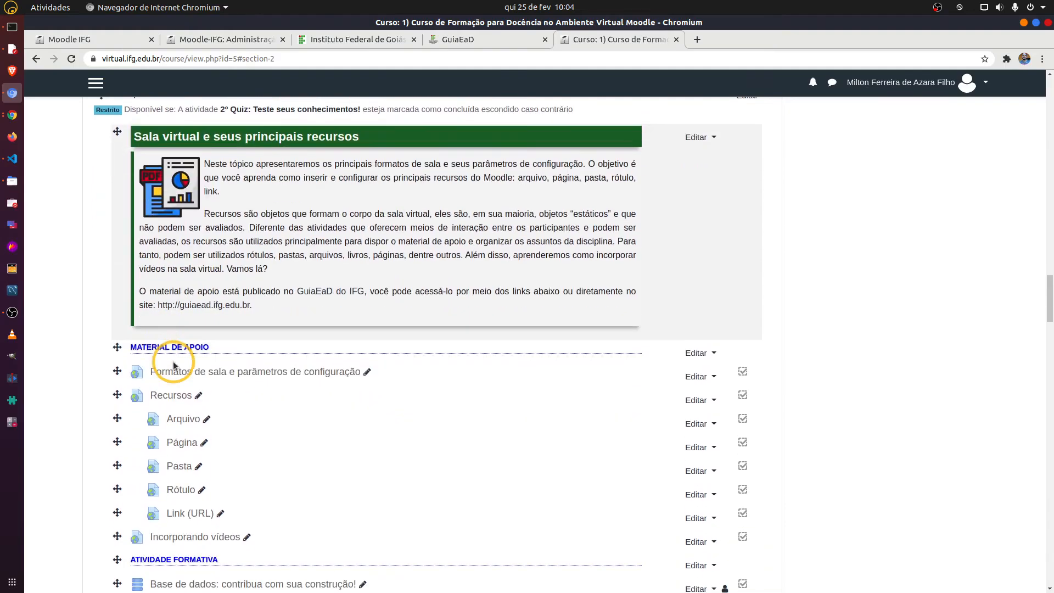
scroll(174, 365, down, 3)
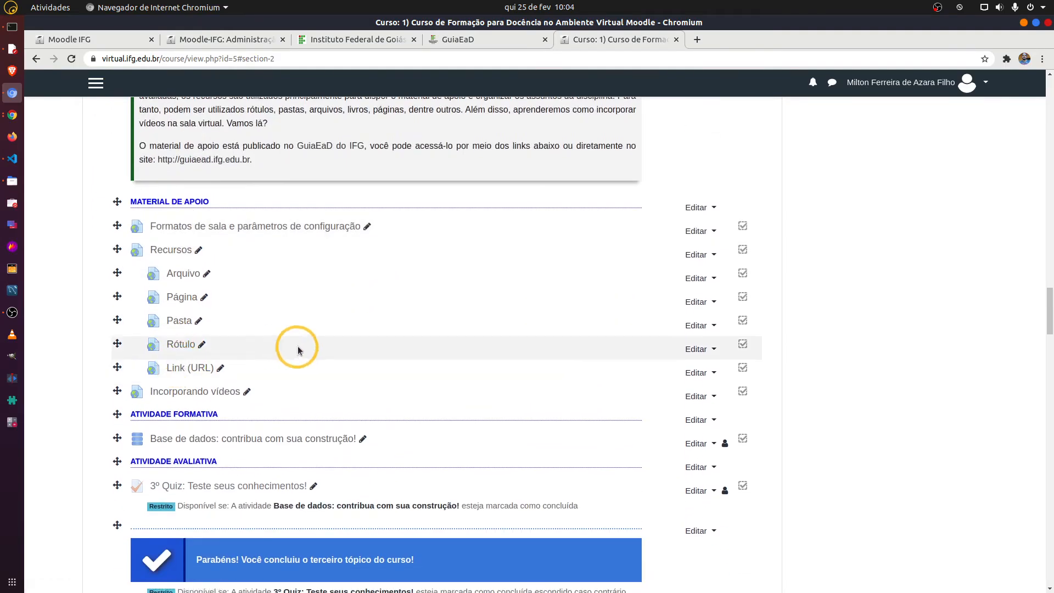
scroll(298, 350, down, 2)
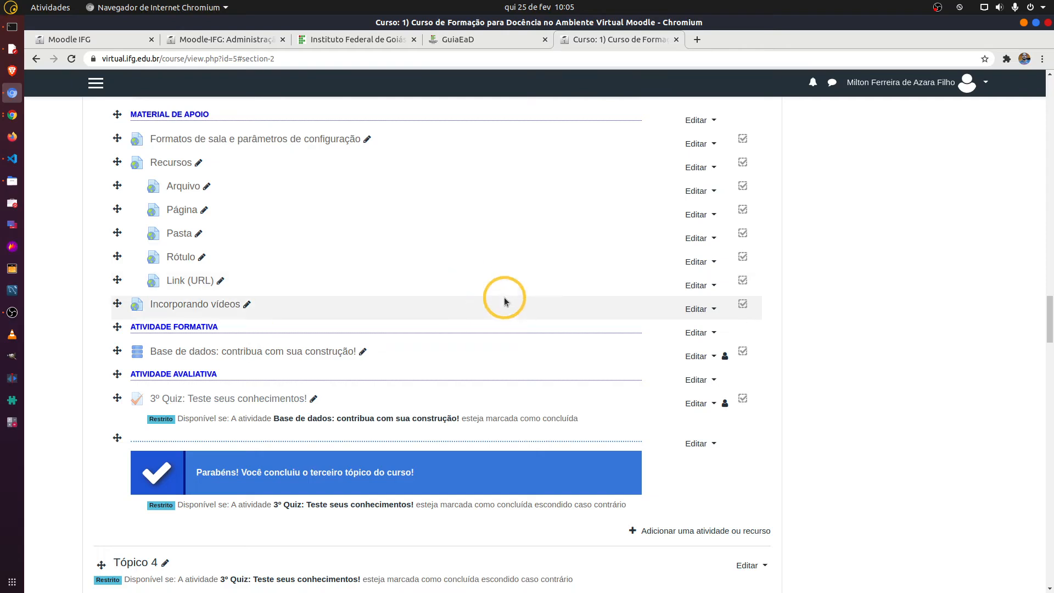
scroll(526, 311, down, 3)
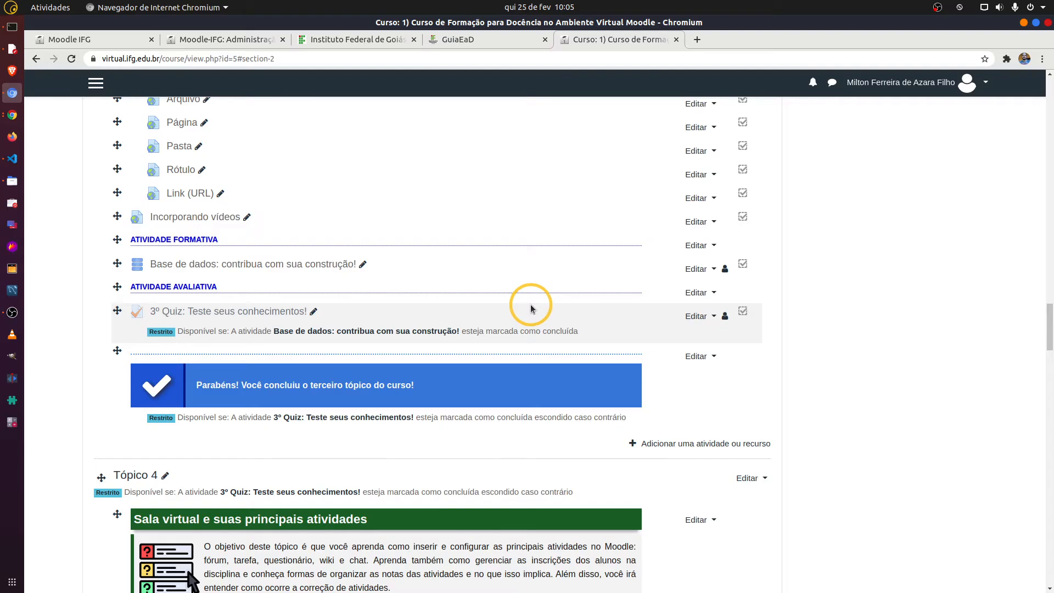
Compare the access condition of Tópico 4 with the 3º Quiz that closes the preceding topic
scroll(521, 321, down, 6)
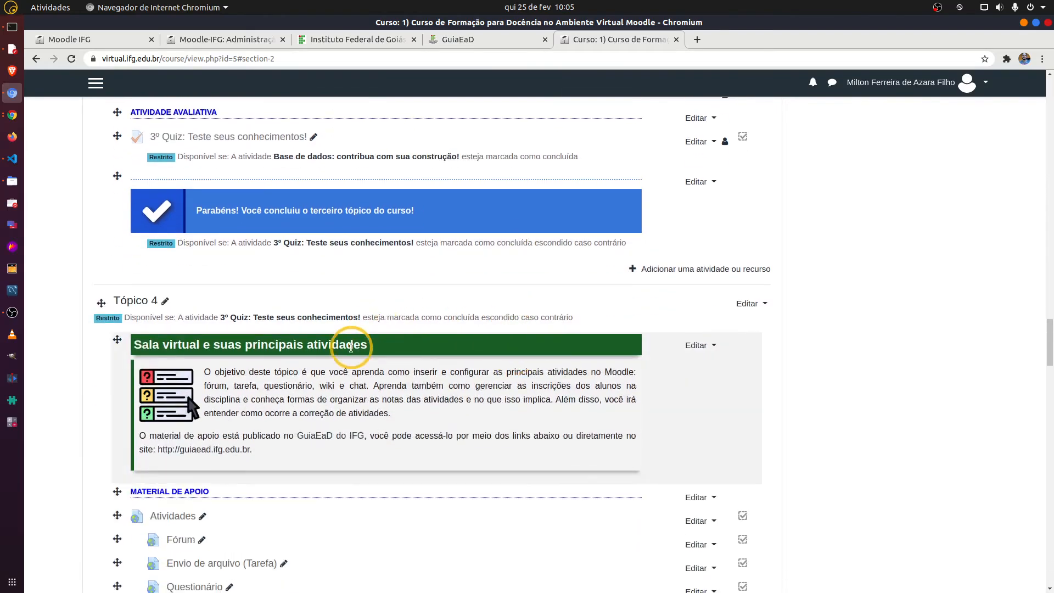
scroll(357, 336, down, 3)
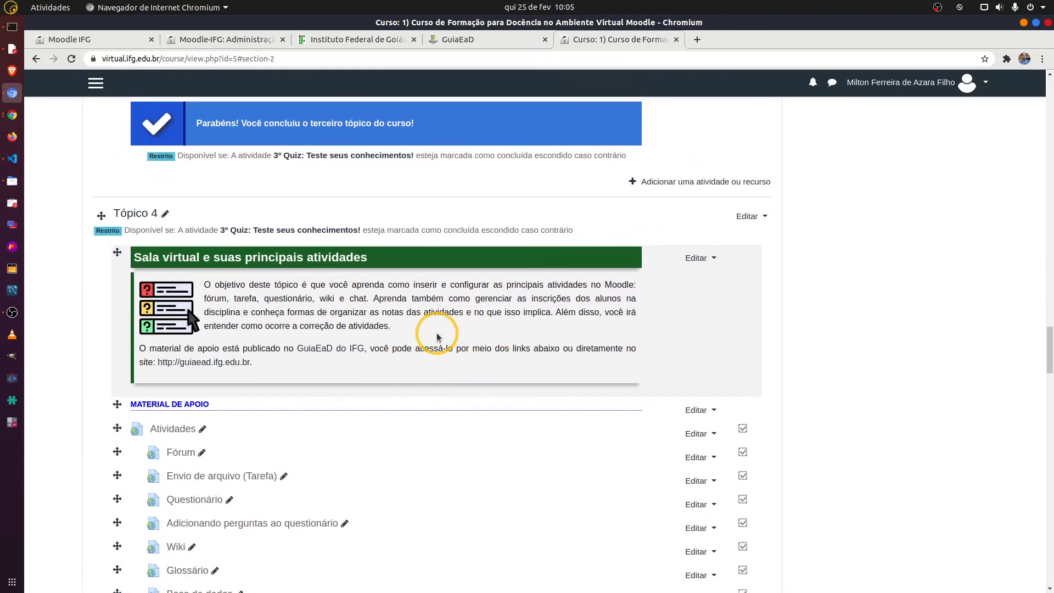
scroll(437, 336, down, 5)
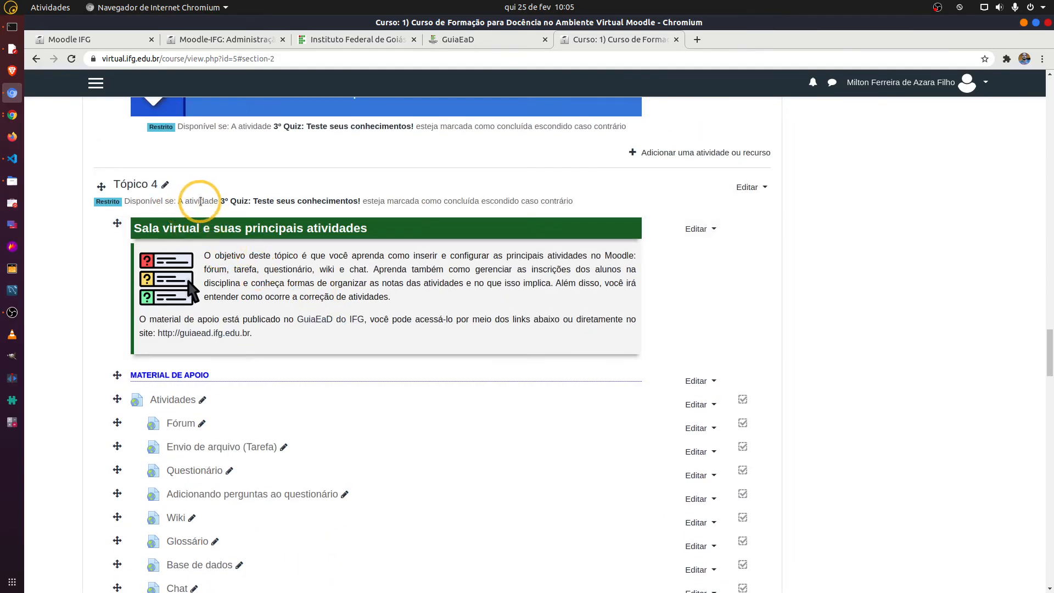
scroll(230, 201, up, 1)
scroll(278, 247, up, 2)
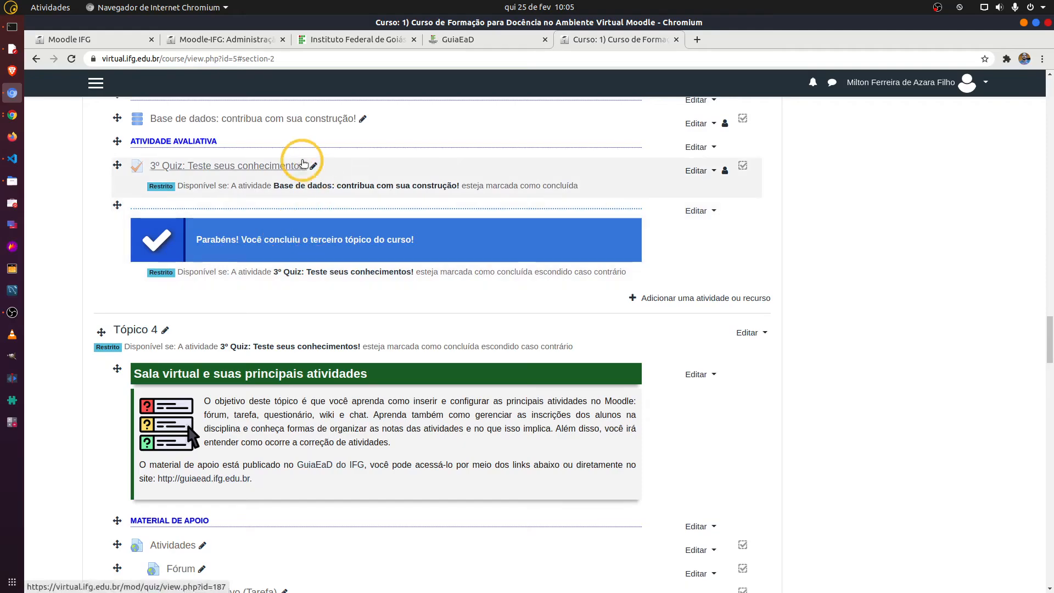
Review the materials of Tópico 4 and the restrictions on the 4º Quiz, Tópico 5 and the 5º Quiz
scroll(301, 356, down, 4)
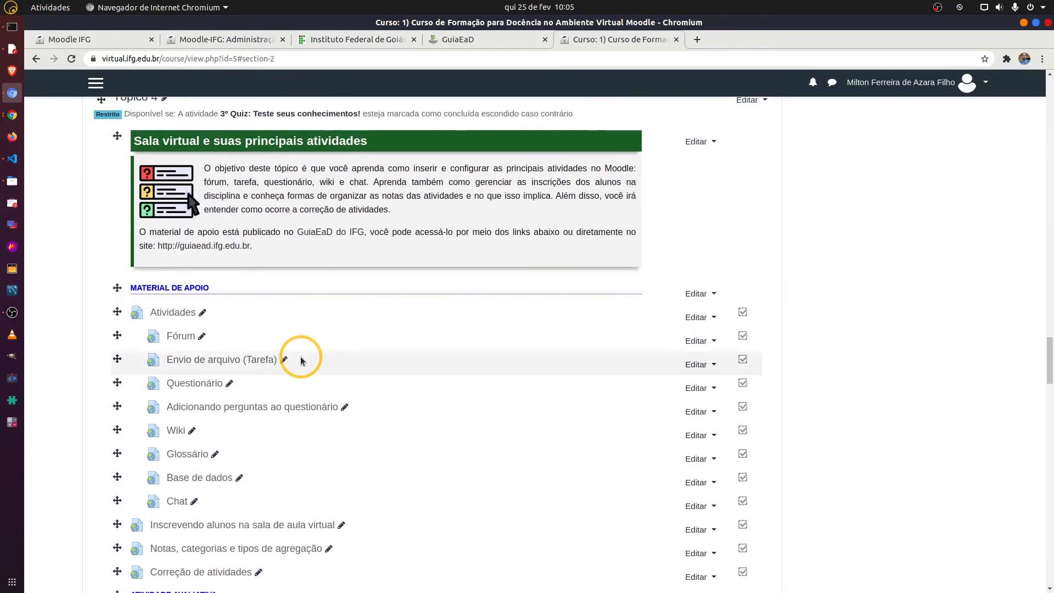
scroll(301, 359, down, 3)
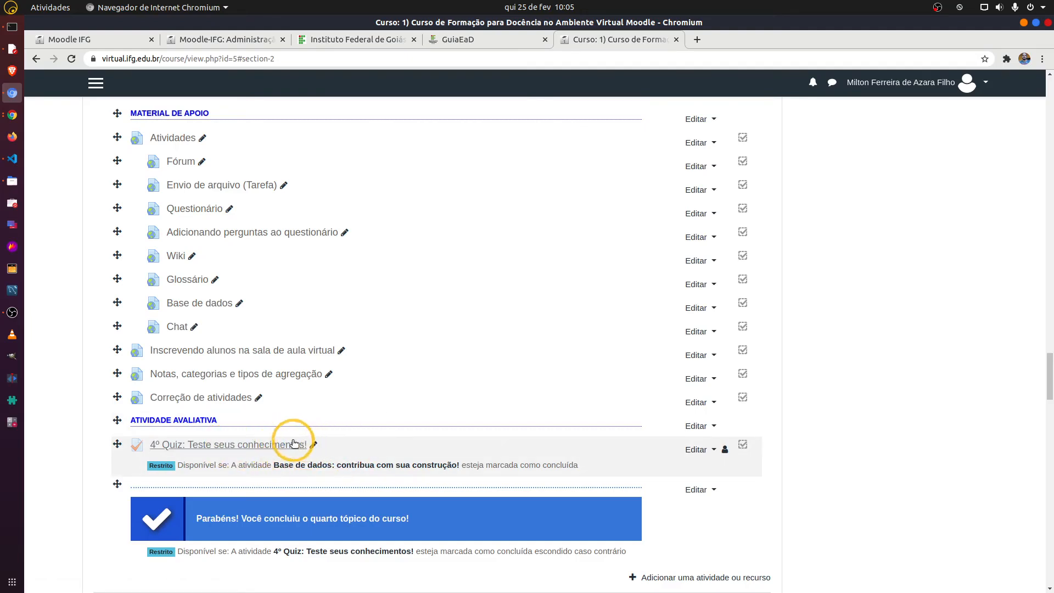
scroll(300, 437, up, 2)
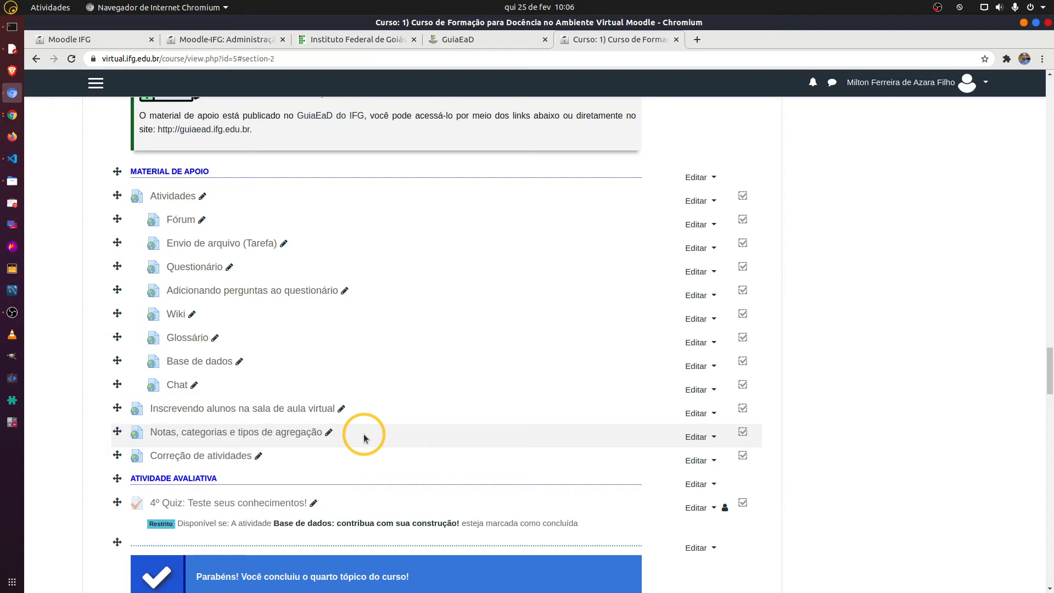
scroll(389, 426, down, 3)
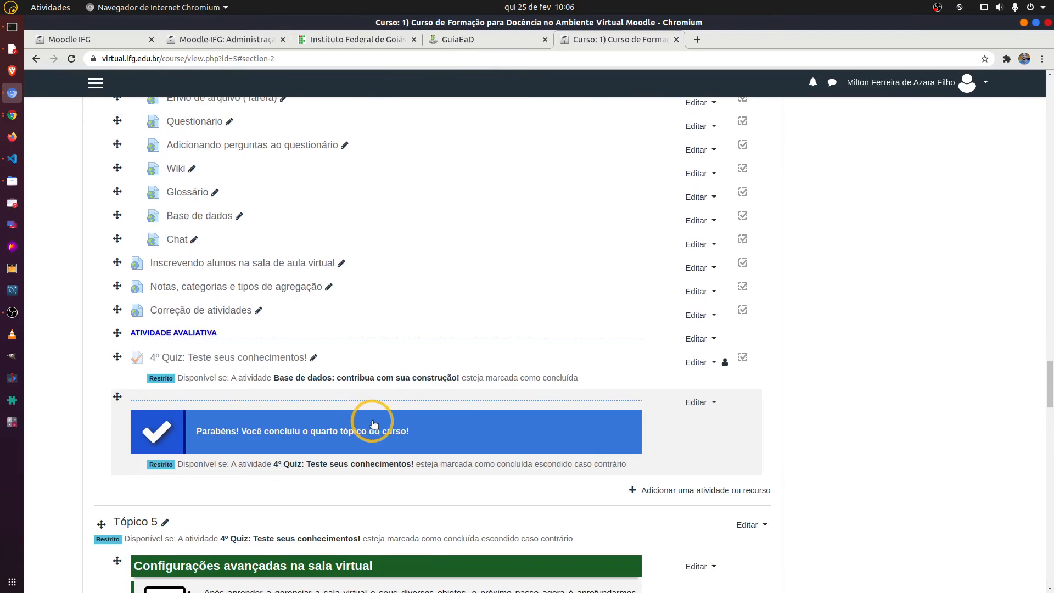
scroll(390, 412, down, 3)
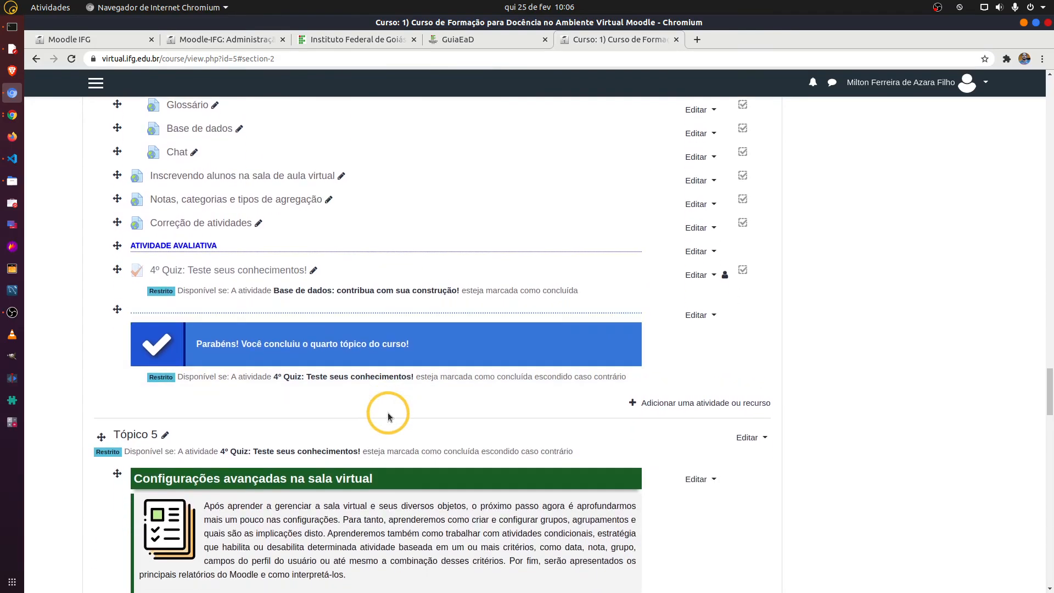
scroll(389, 416, down, 12)
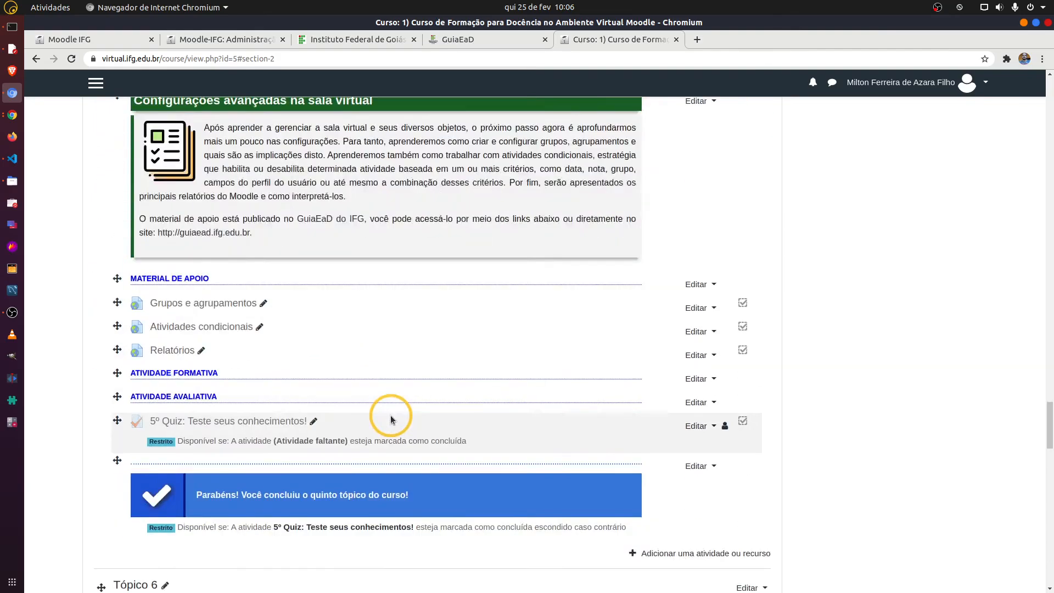
Review the materials and activities of Tópico 6 and the restrictions on the 6º Quiz and the sixth-topic Parabéns banner
scroll(393, 419, down, 6)
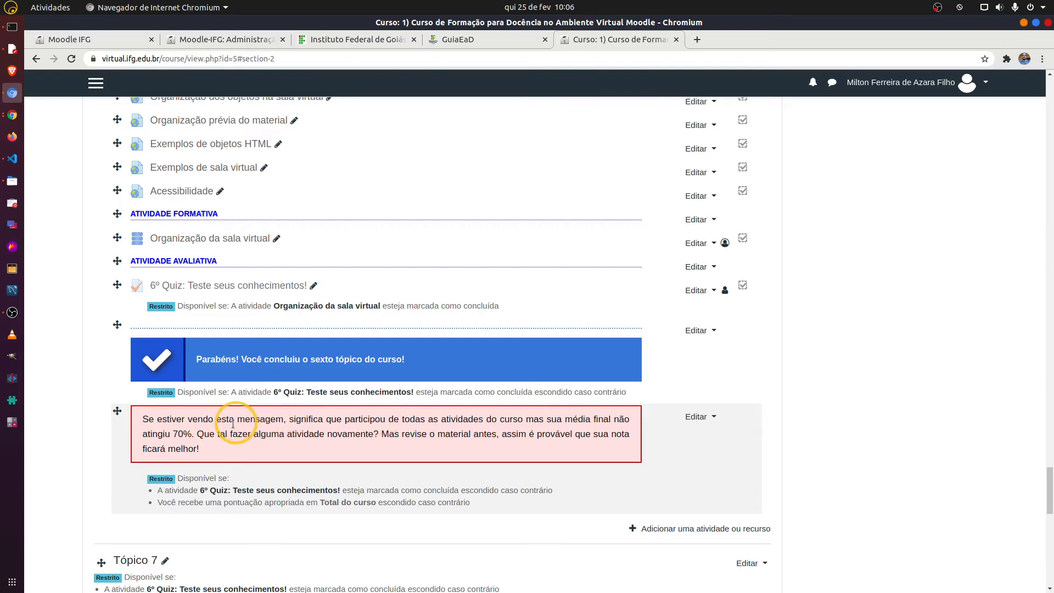
scroll(233, 423, up, 1)
scroll(233, 423, up, 5)
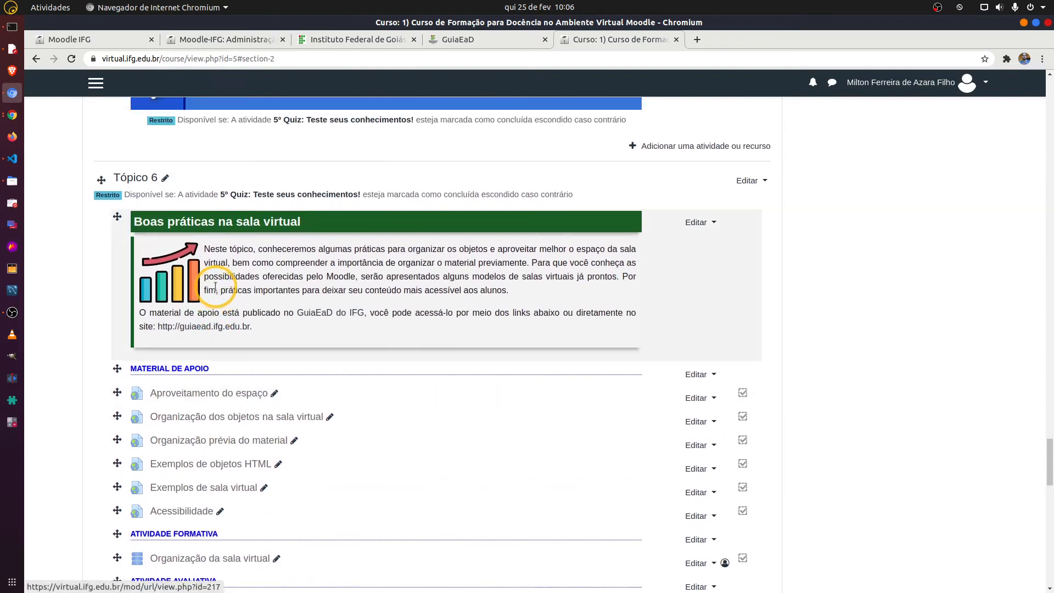
scroll(205, 350, down, 4)
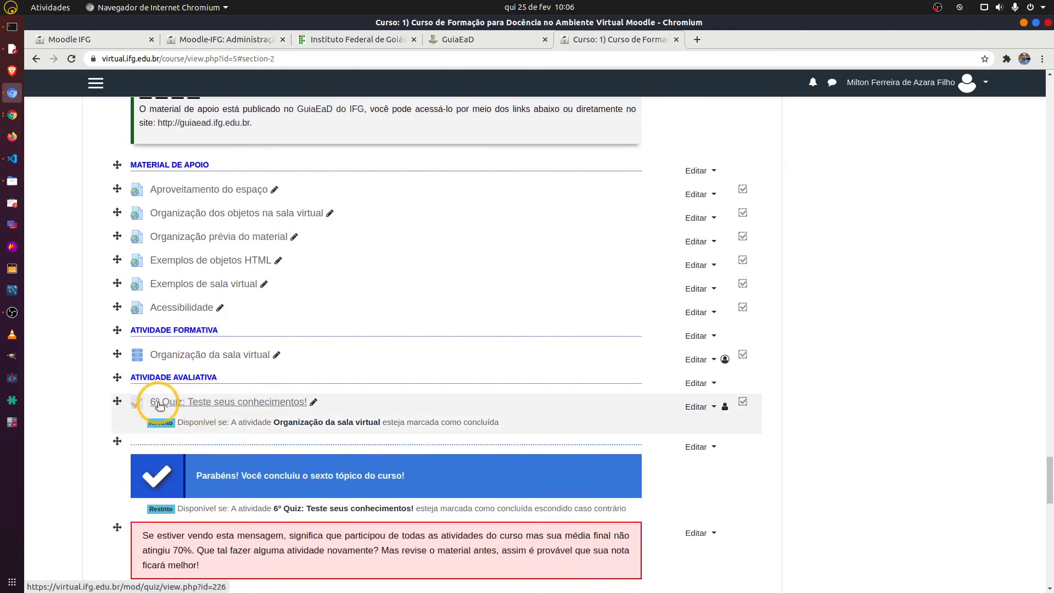
scroll(209, 406, down, 1)
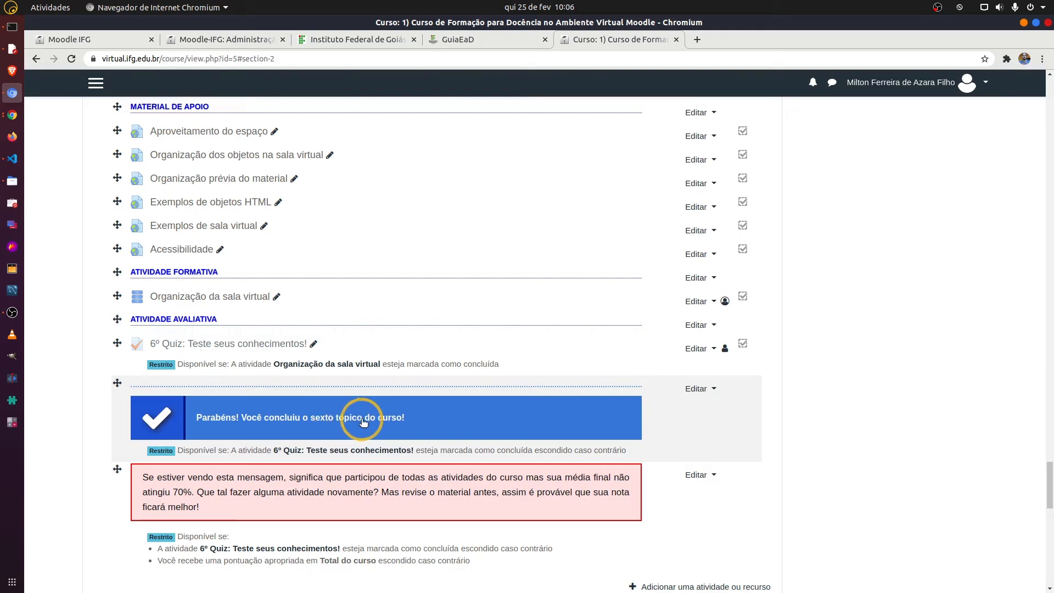
scroll(467, 414, up, 1)
scroll(470, 419, down, 2)
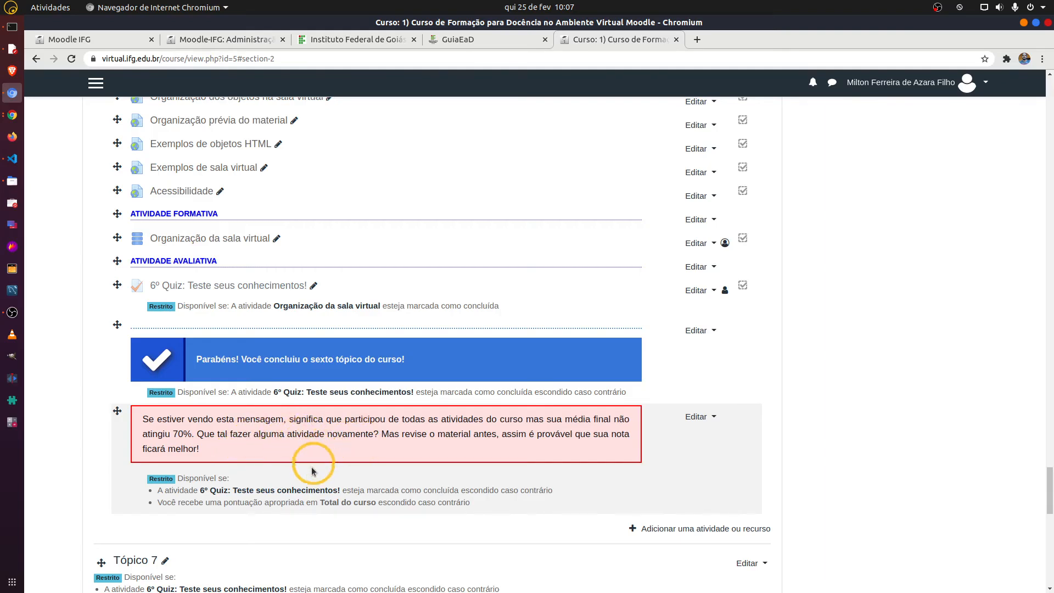
Inspect the 6º Quiz completion and course-total restrictions in the red low-average message's settings, and return to the course without saving
scroll(286, 466, down, 2)
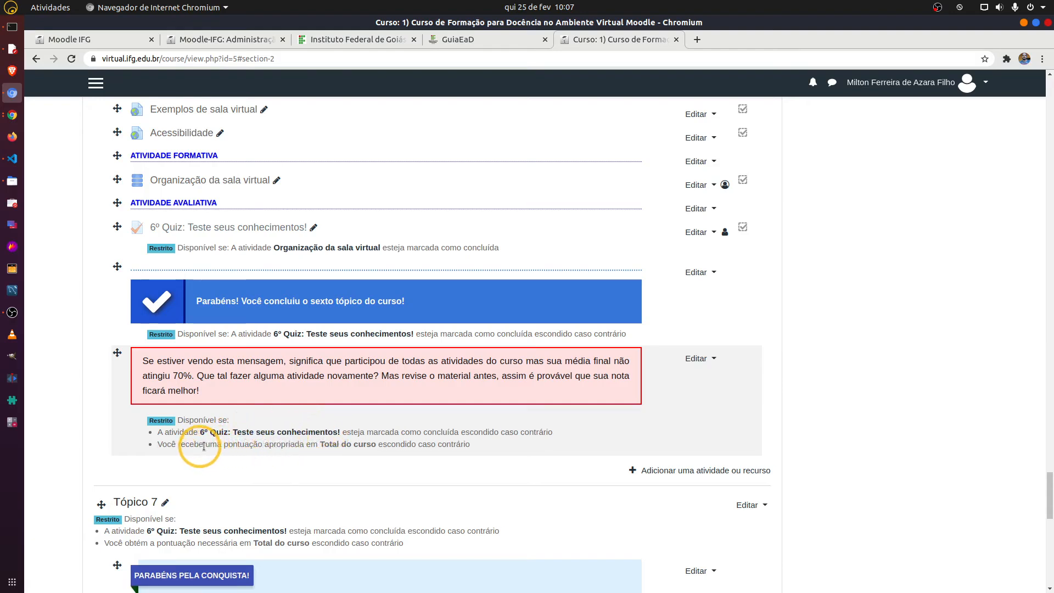
drag(203, 447, 467, 445)
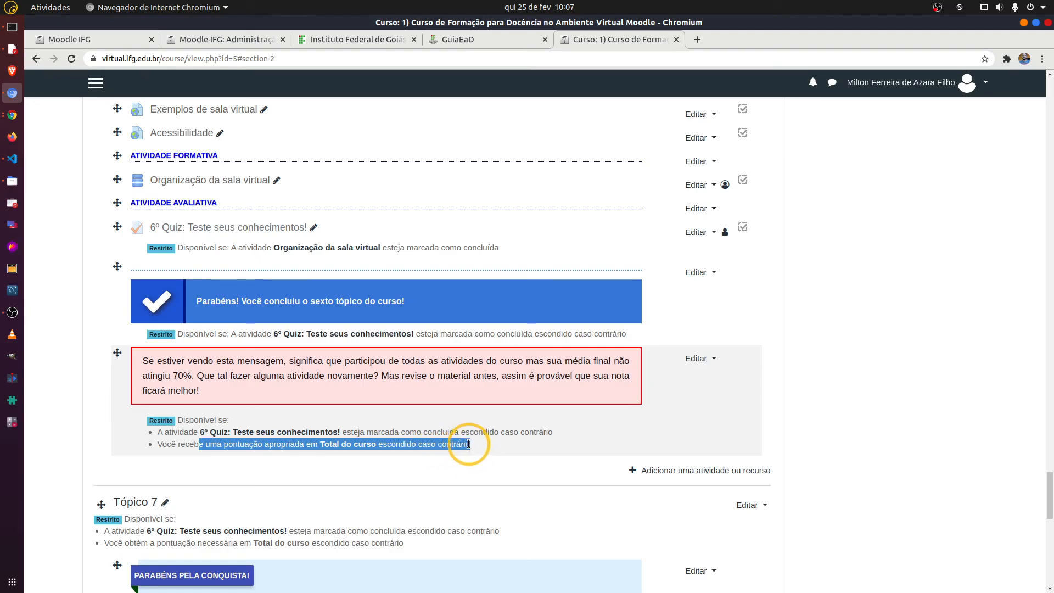
click(695, 361)
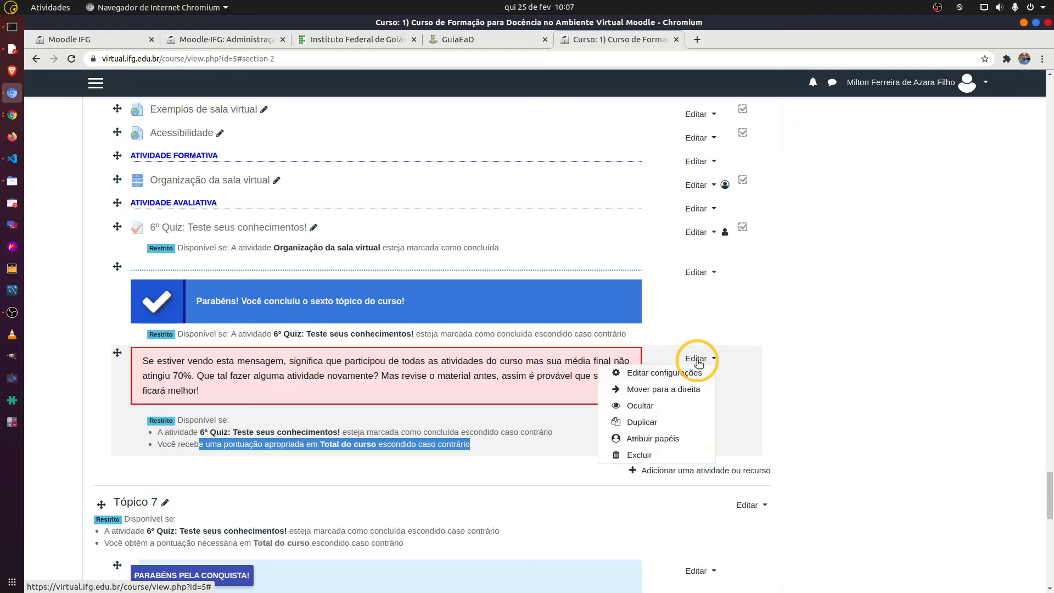
click(675, 376)
scroll(272, 417, down, 3)
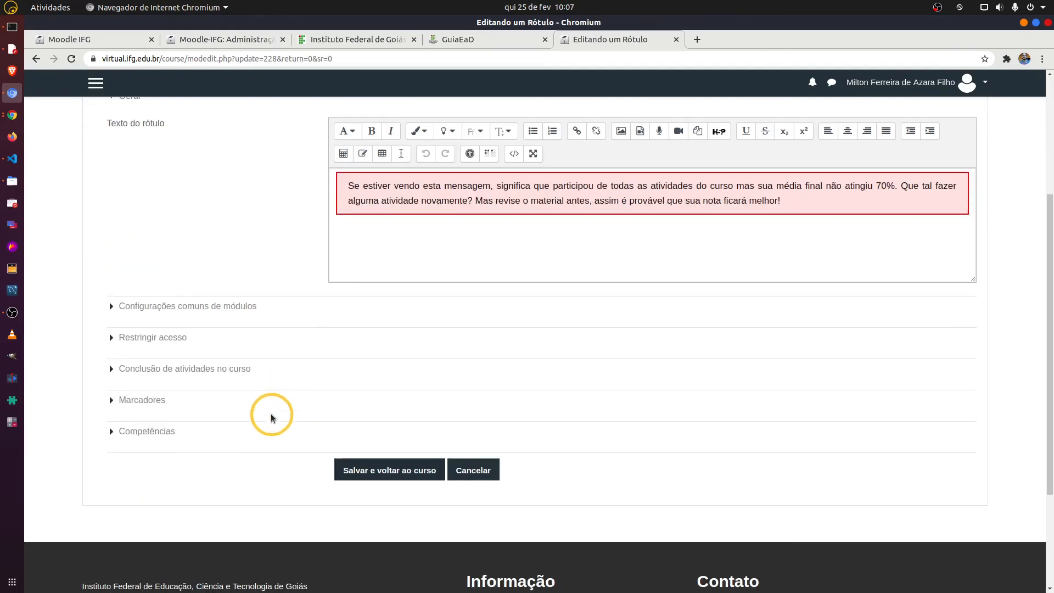
click(175, 341)
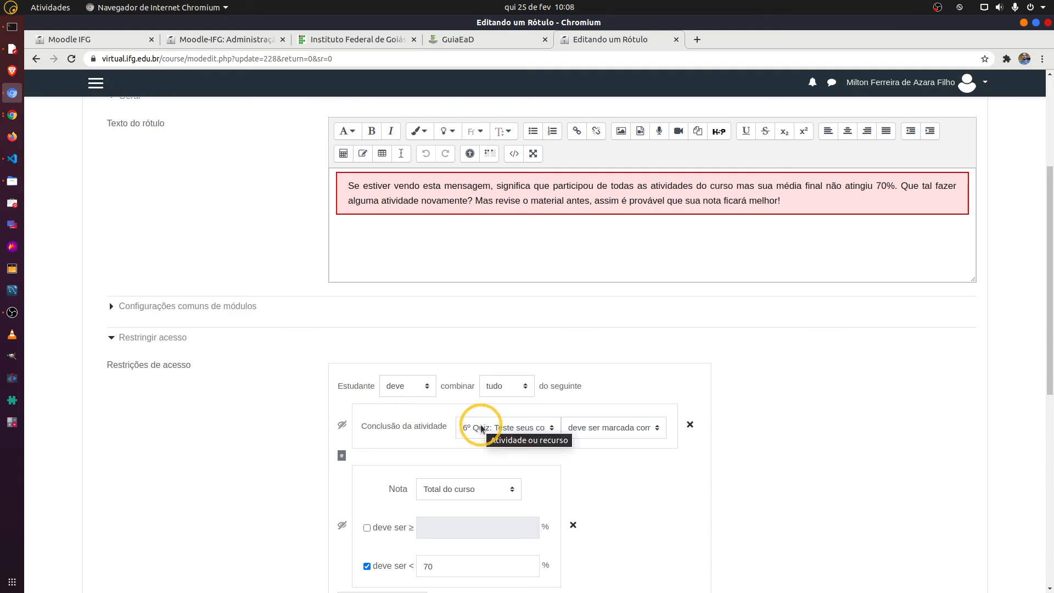
scroll(357, 459, down, 2)
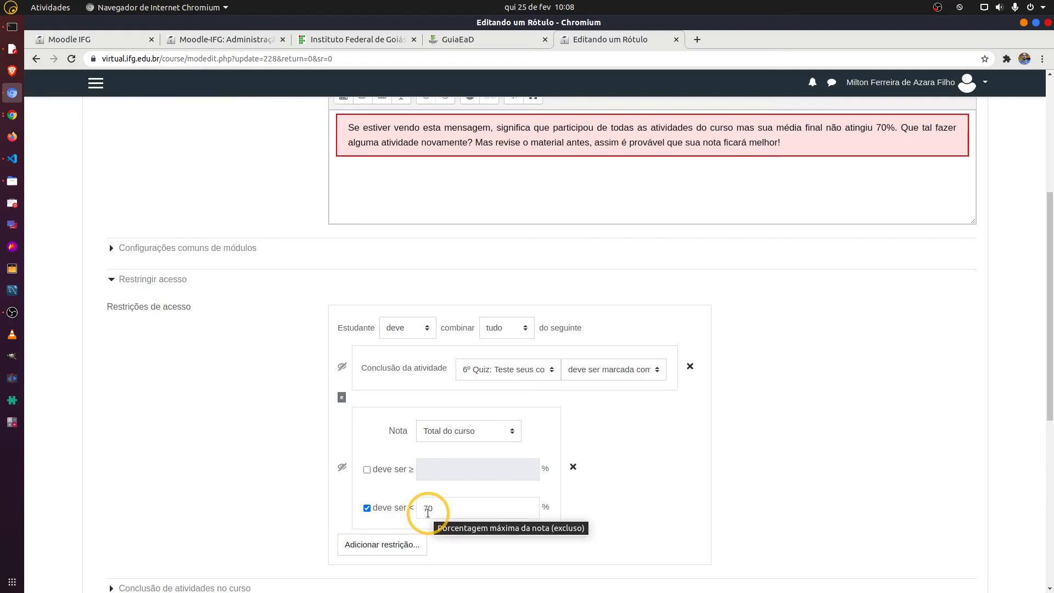
scroll(464, 511, down, 4)
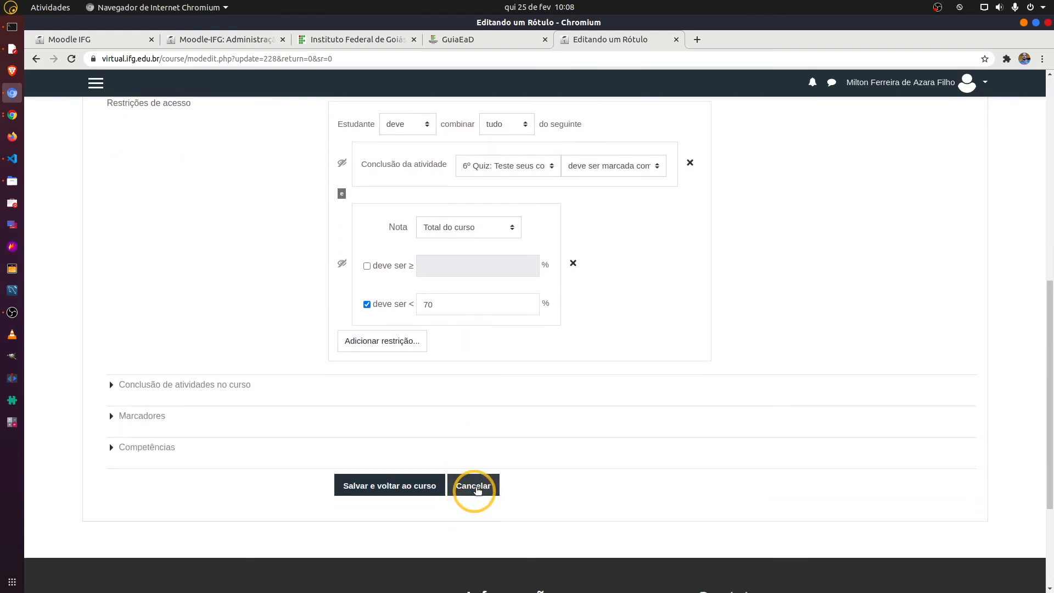
click(476, 486)
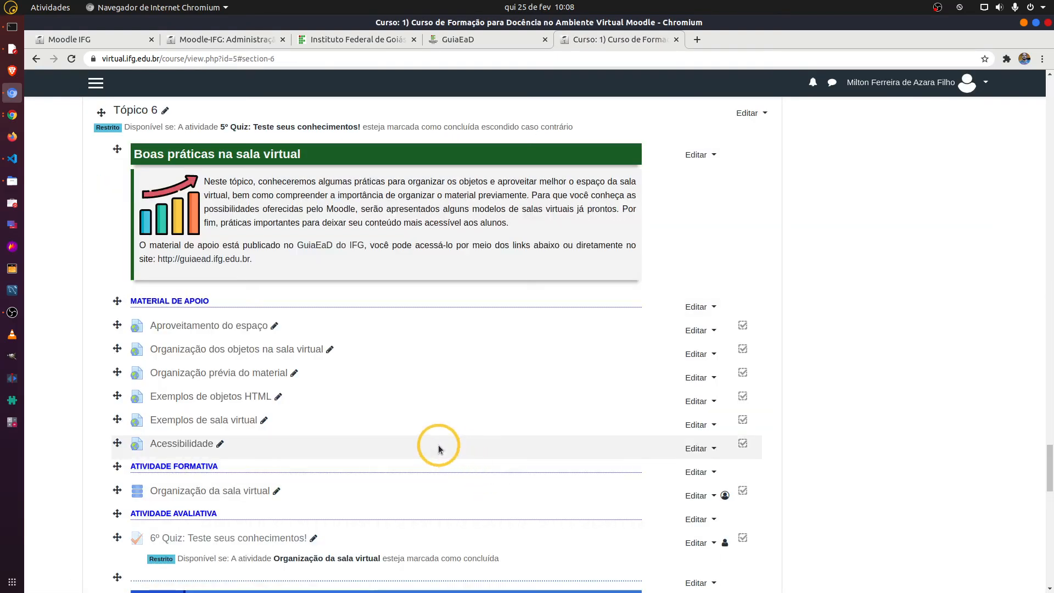
Compare the access conditions of the red low-average message in Tópico 6 with those of Tópico 7
scroll(330, 398, down, 5)
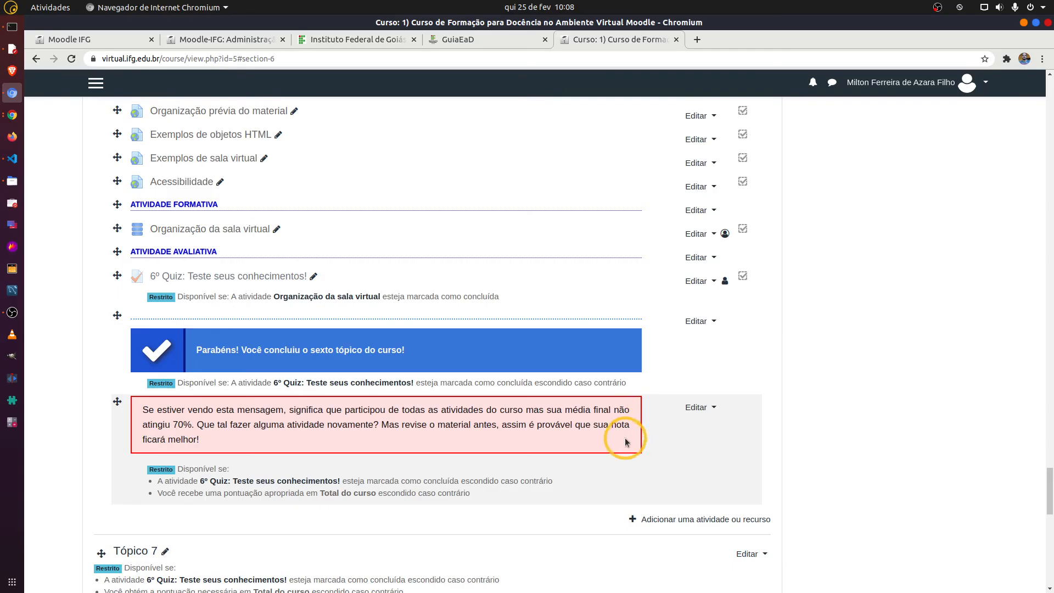
scroll(623, 442, down, 3)
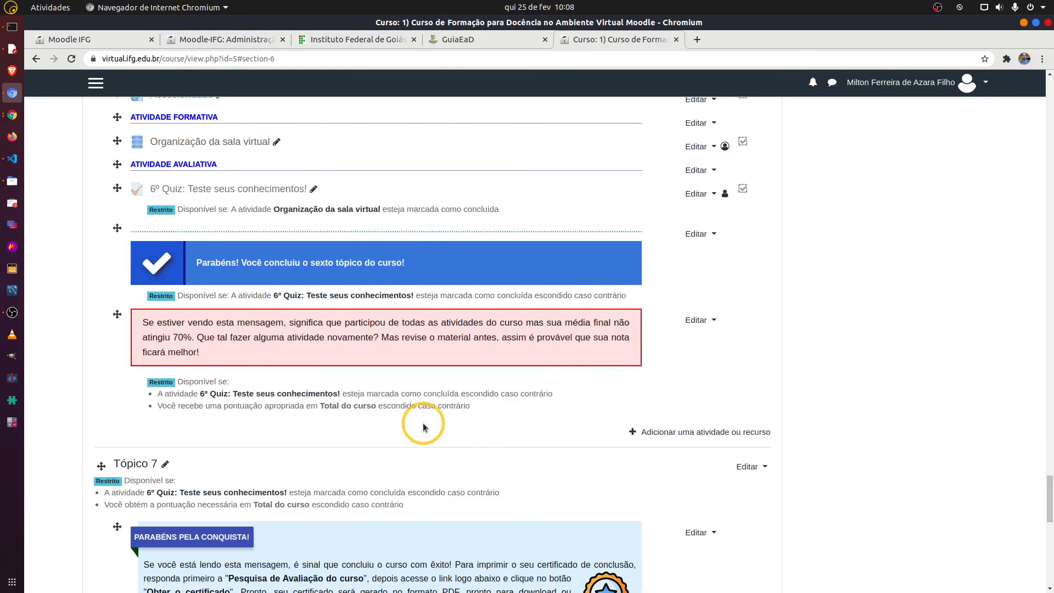
scroll(141, 395, down, 1)
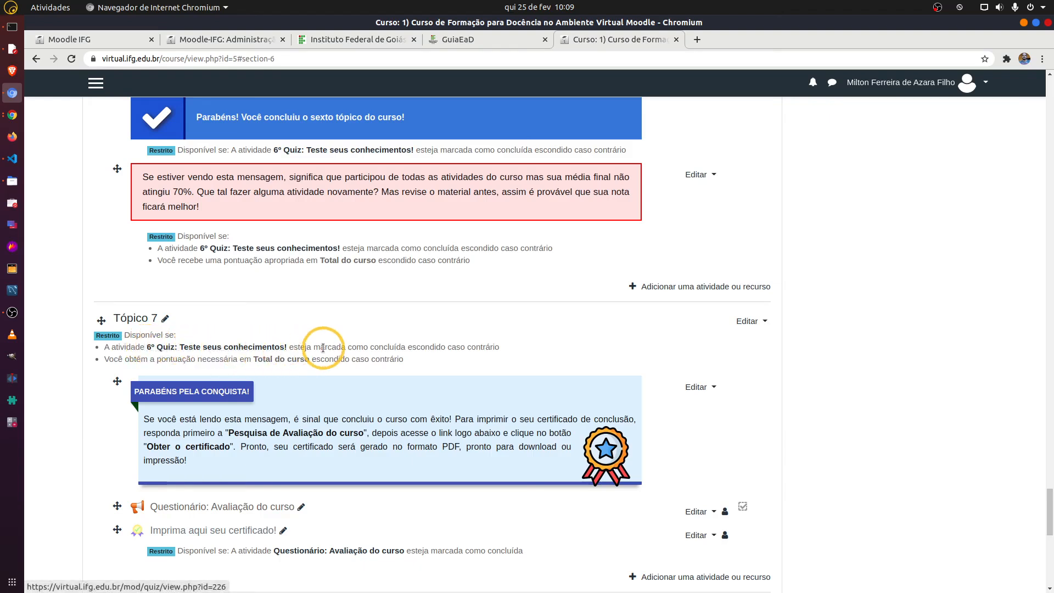
scroll(321, 346, up, 1)
scroll(247, 379, up, 1)
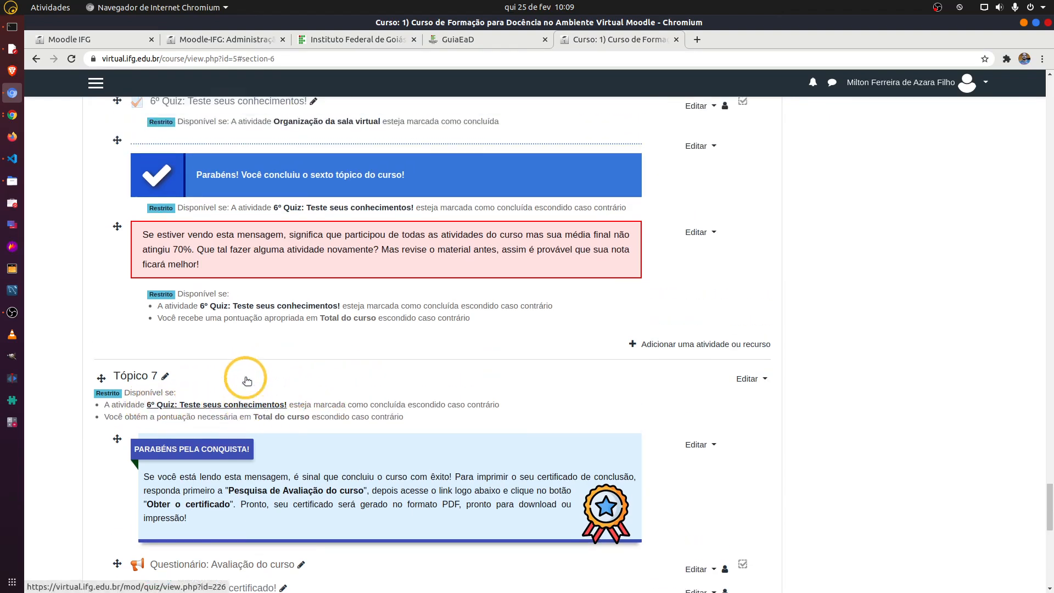
scroll(246, 379, up, 4)
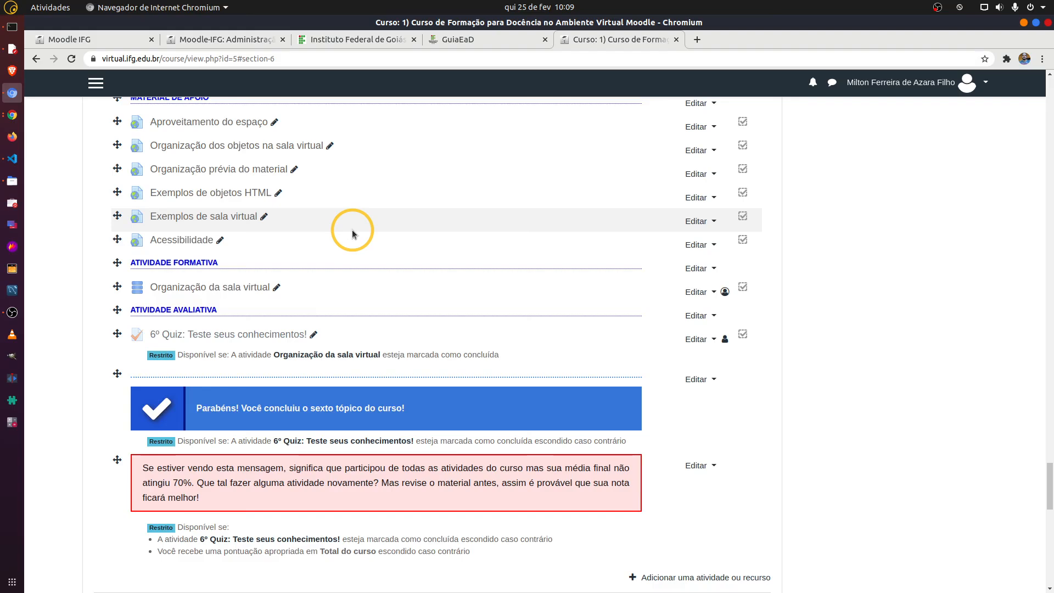
scroll(353, 235, down, 5)
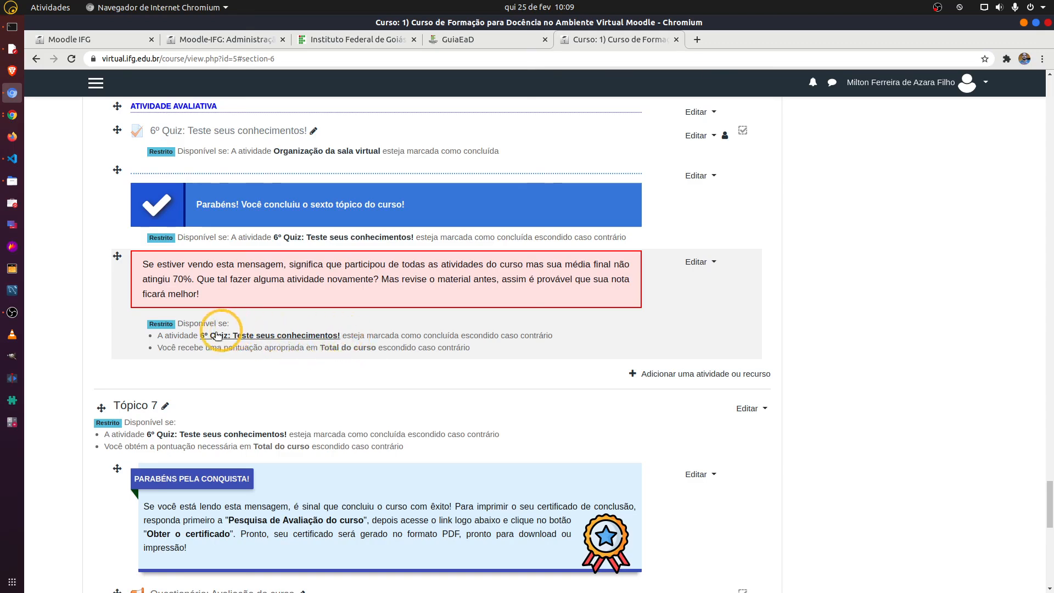
scroll(169, 379, down, 3)
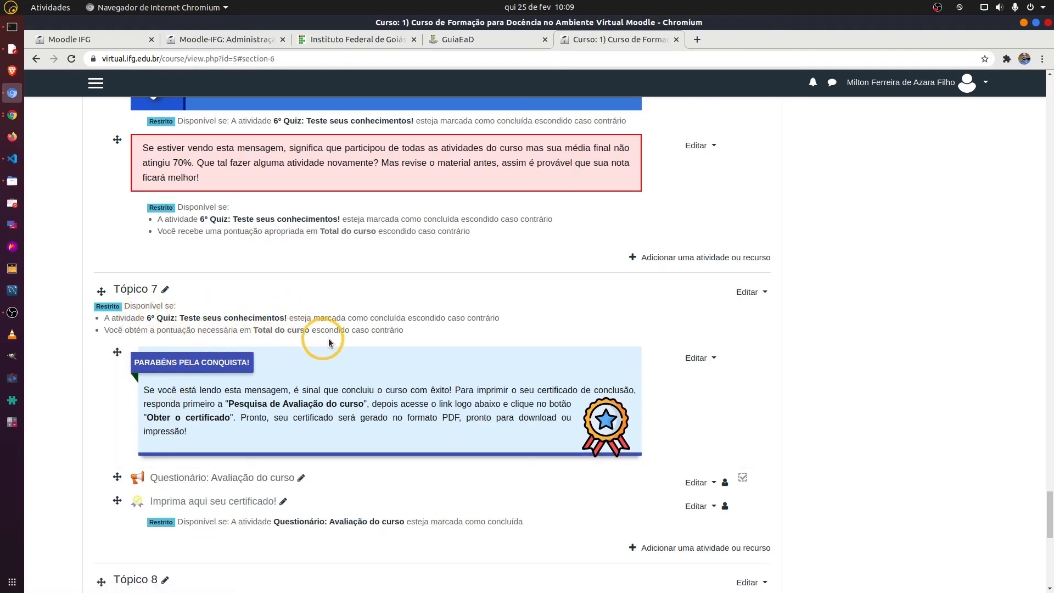
Inspect the access restrictions in the Tópico 7 settings, return without saving, and review the topic's questionnaire and certificate activities
click(750, 293)
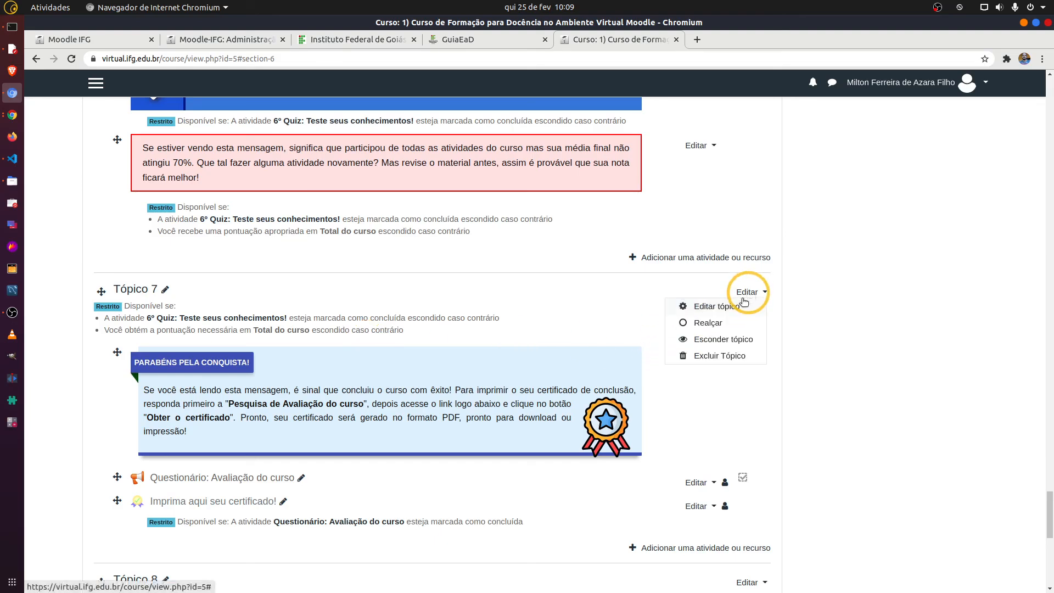
click(700, 304)
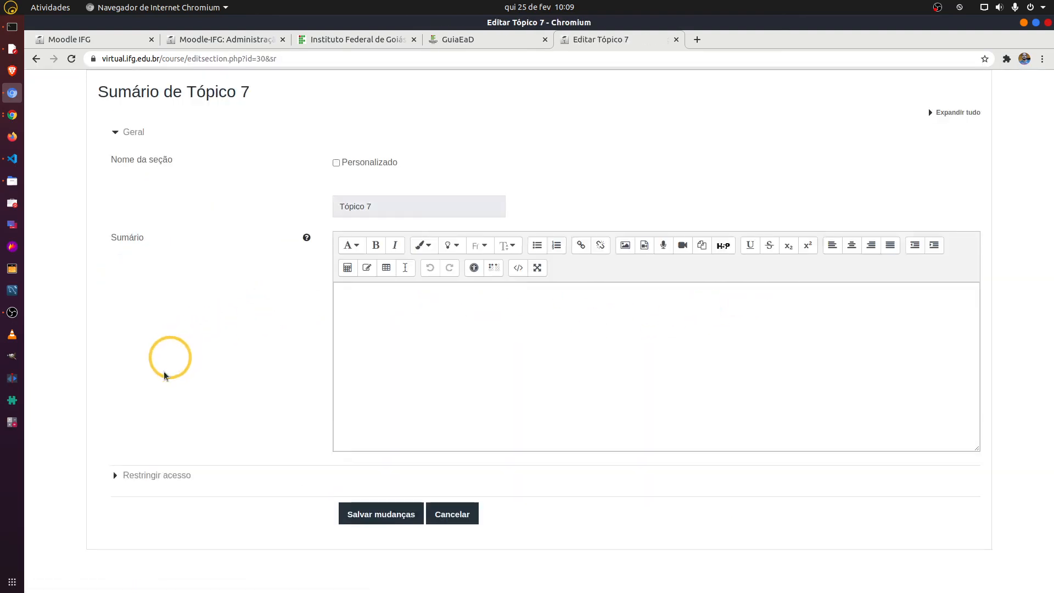
click(153, 475)
scroll(292, 447, down, 4)
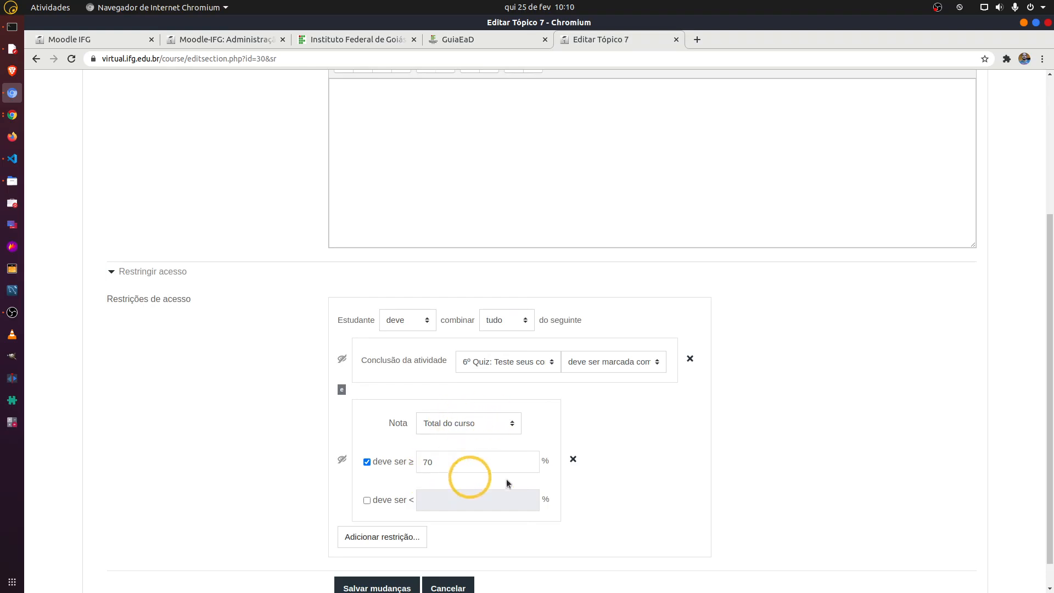
scroll(494, 543, down, 1)
click(445, 564)
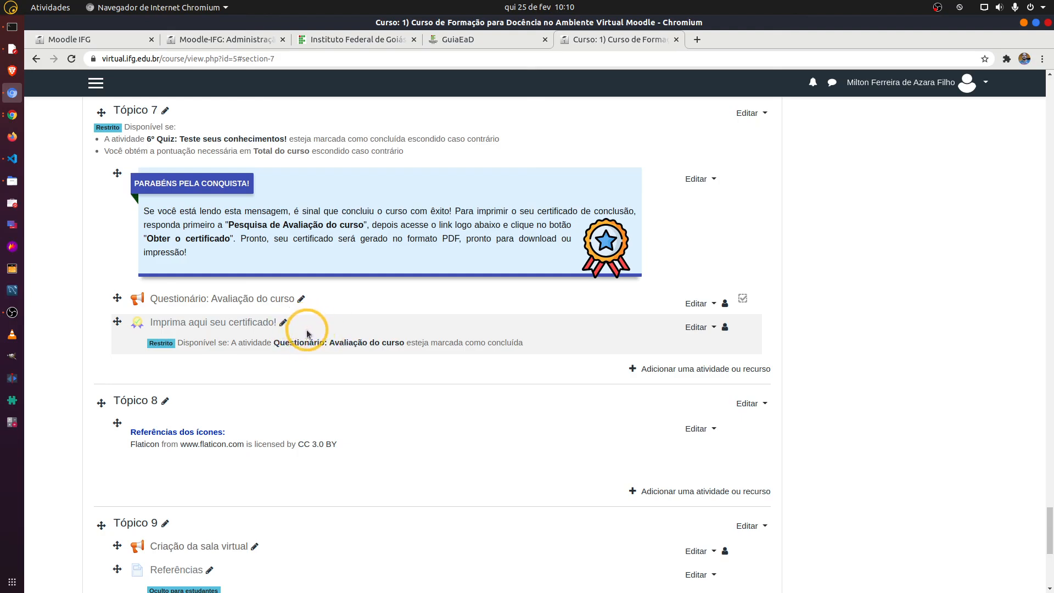
scroll(306, 333, up, 2)
scroll(305, 334, down, 2)
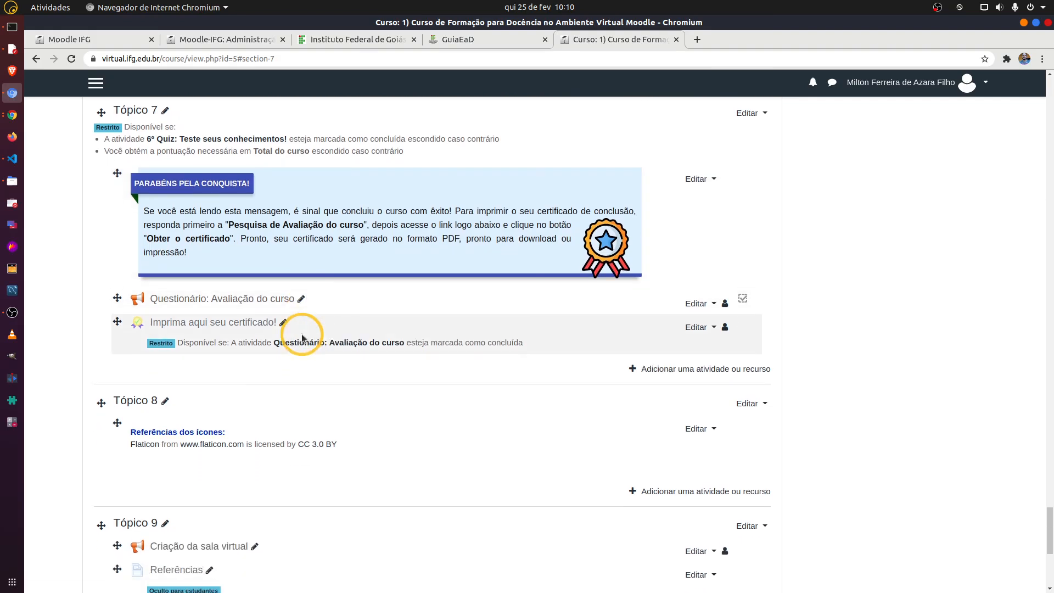